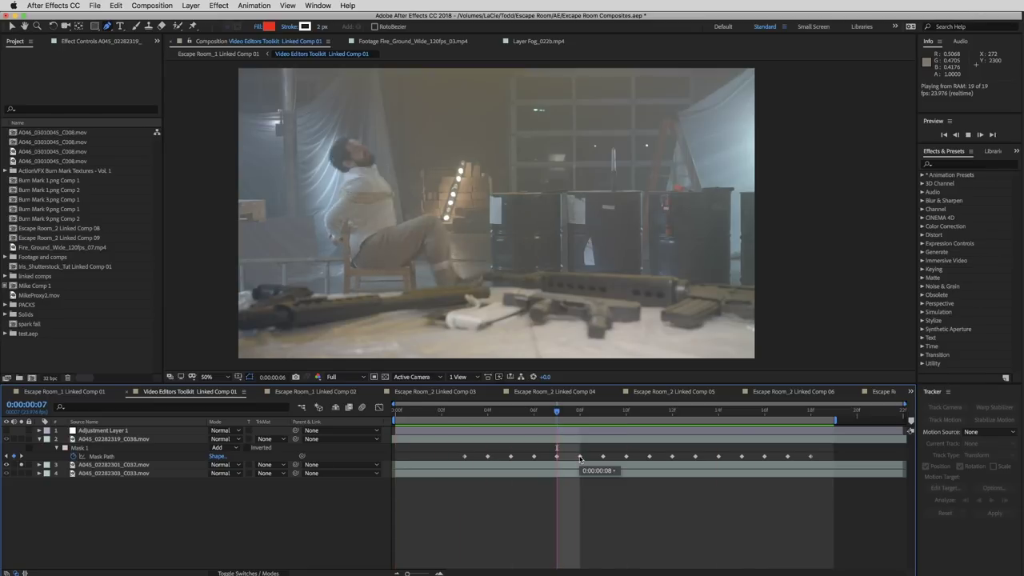
left_click(8, 457)
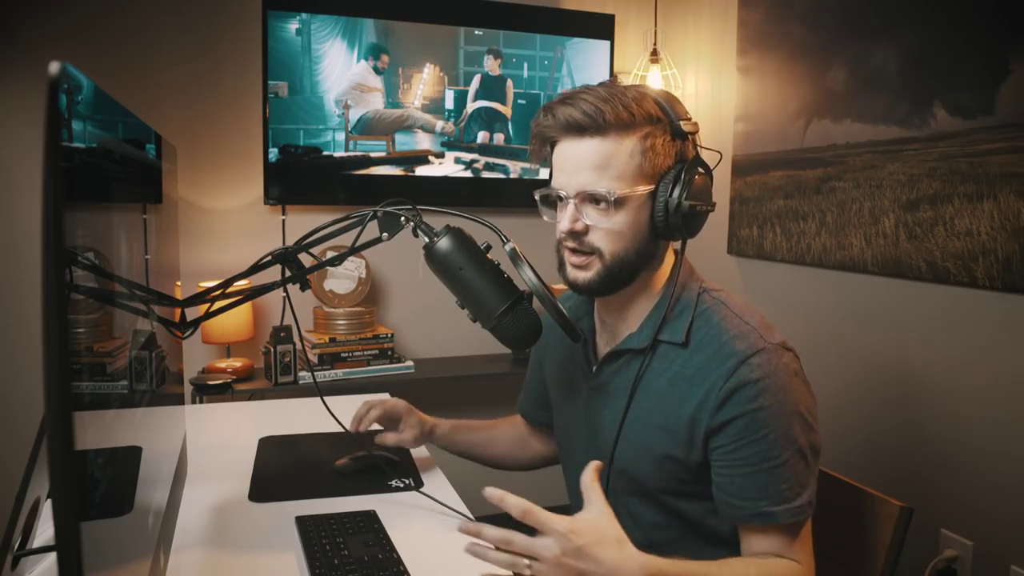
left_click(21, 473)
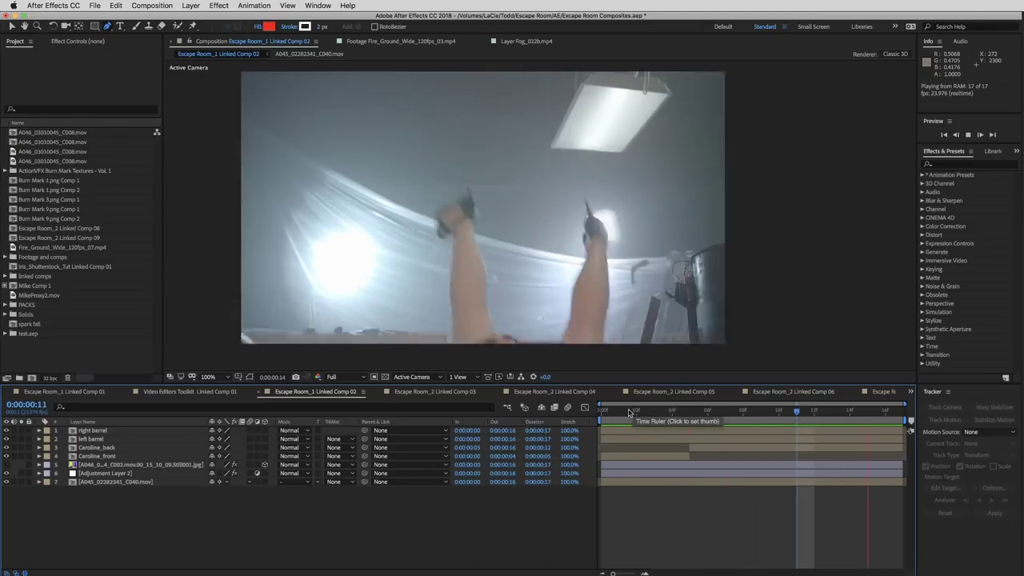
Replay the Escape Room_1 Linked Comp 02 composite from its first frame and scrub through the right barrel's mask animation
left_click(600, 410)
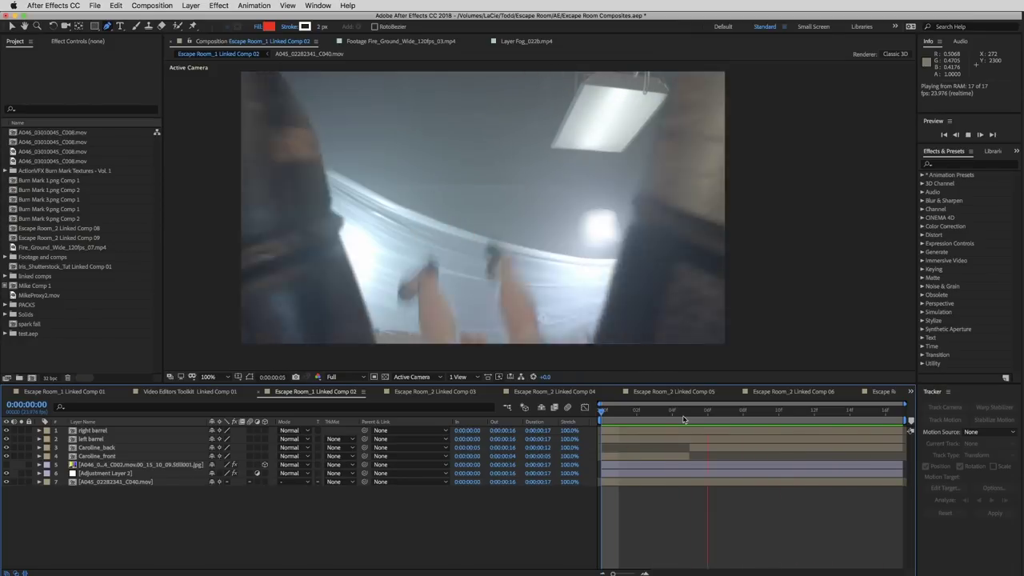
key("space")
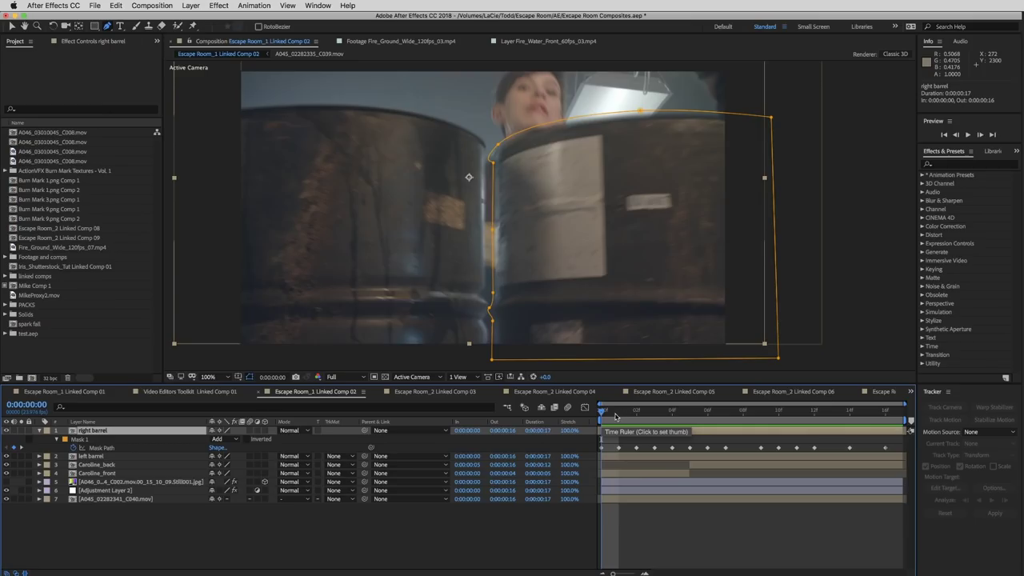
left_click_drag(637, 411, 772, 420)
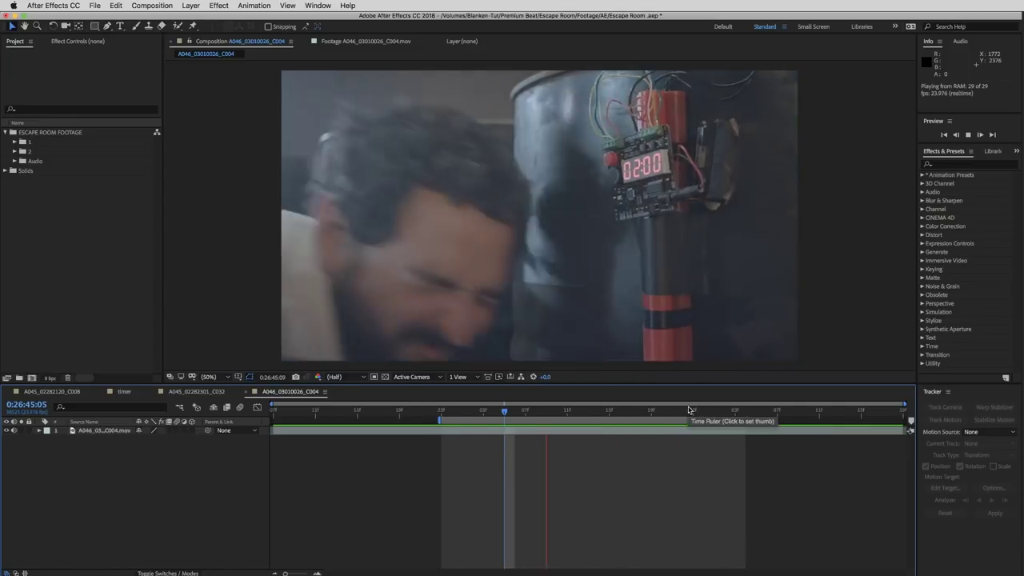
Scrub the A046_03010026_C004 shot to 0:26:45:22 and examine the man's head and face at 100% magnification
left_click(496, 411)
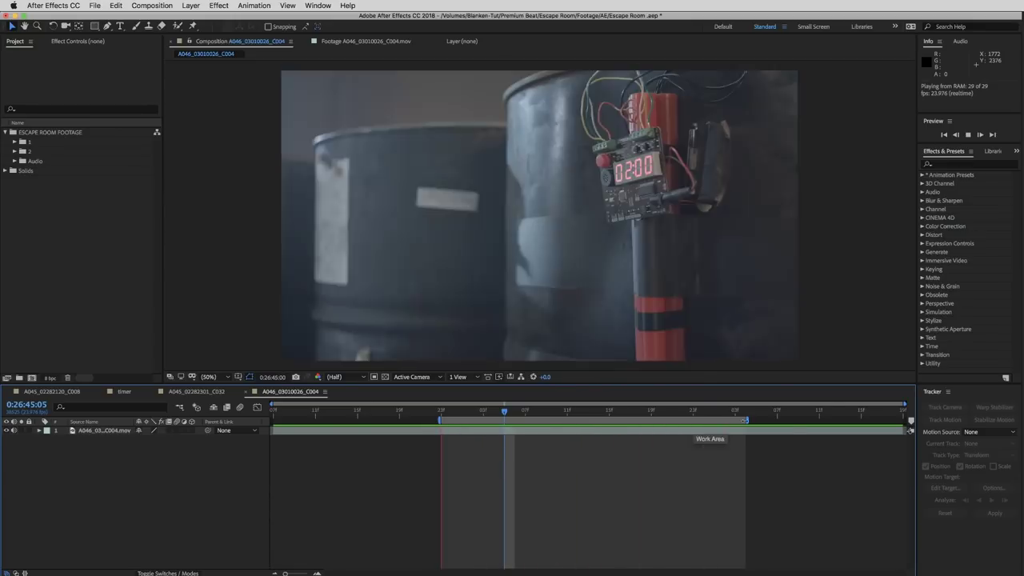
left_click(495, 412)
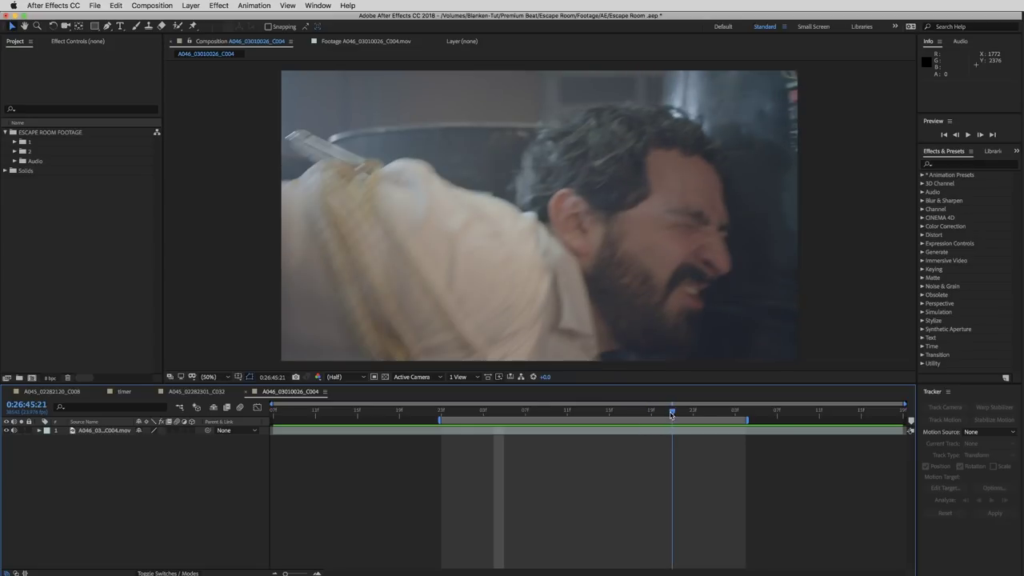
left_click_drag(679, 413, 685, 416)
key("slash")
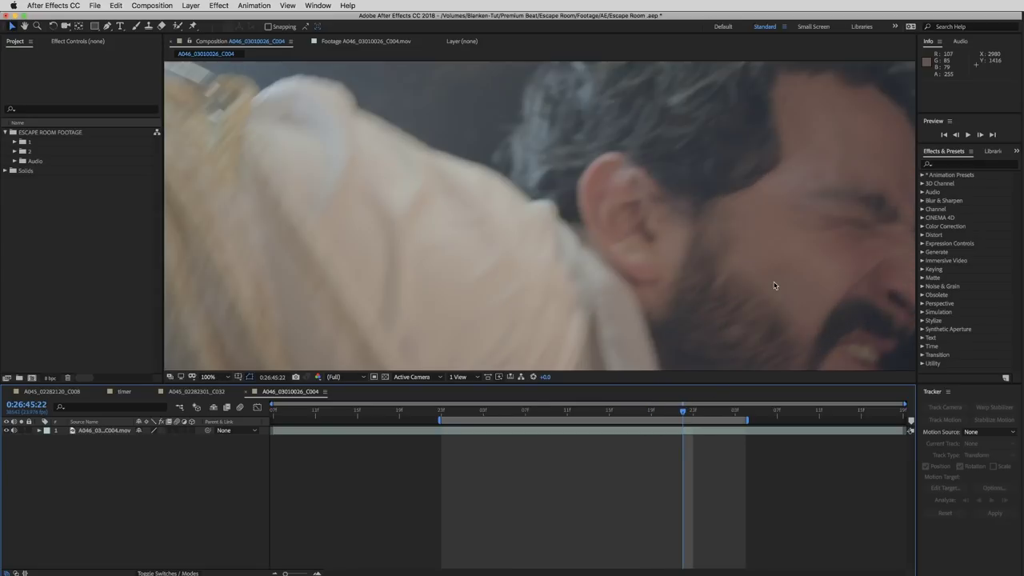
scroll(590, 242, "up", 4)
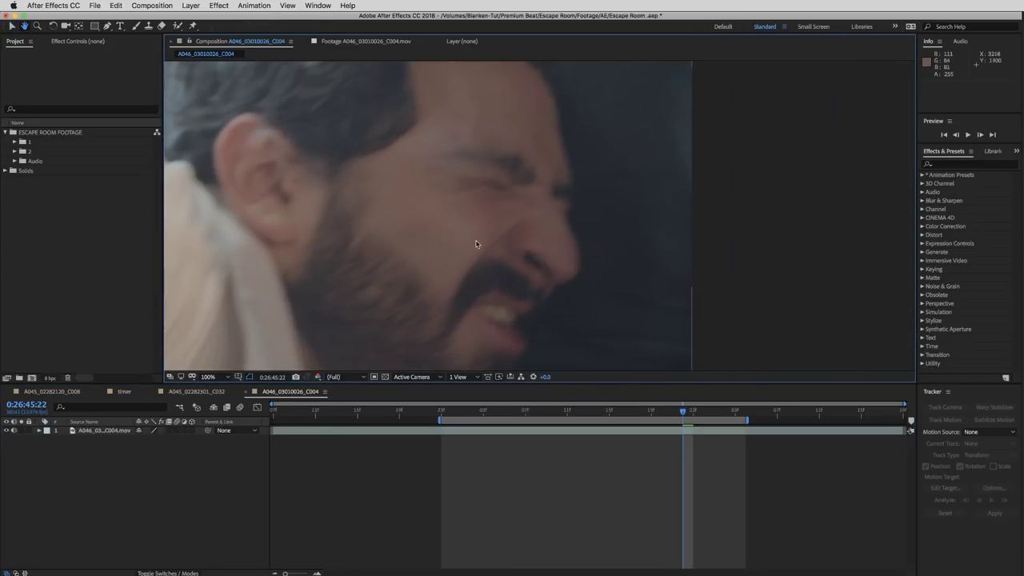
scroll(512, 251, "down", 3)
scroll(513, 252, "up", 2)
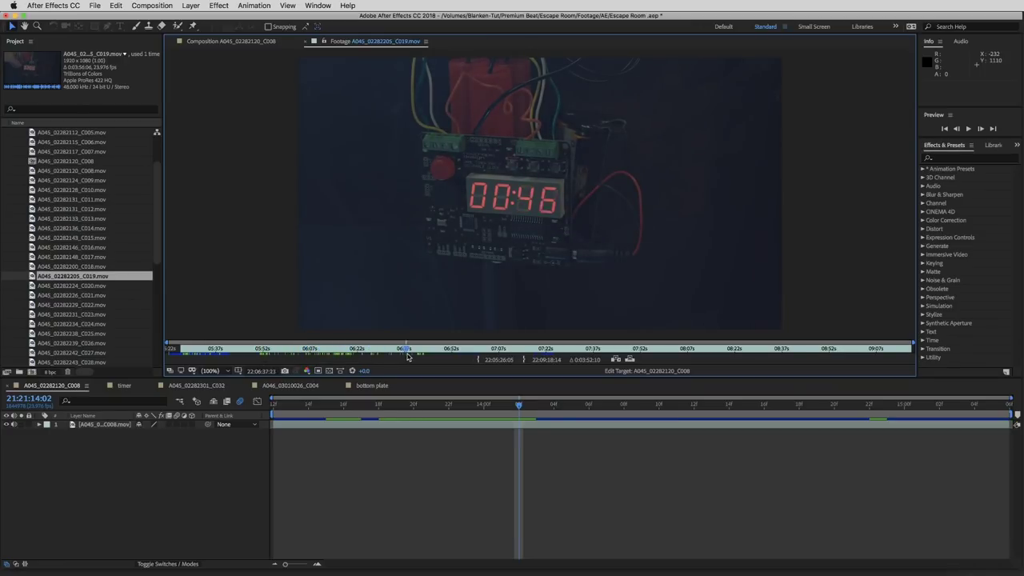
Review the A045_02282120_C008 shot around 21:21:13:20 and create a new composition from the timer clip A045_02282205_C019.mov
left_click(452, 537)
left_click_drag(519, 406, 414, 406)
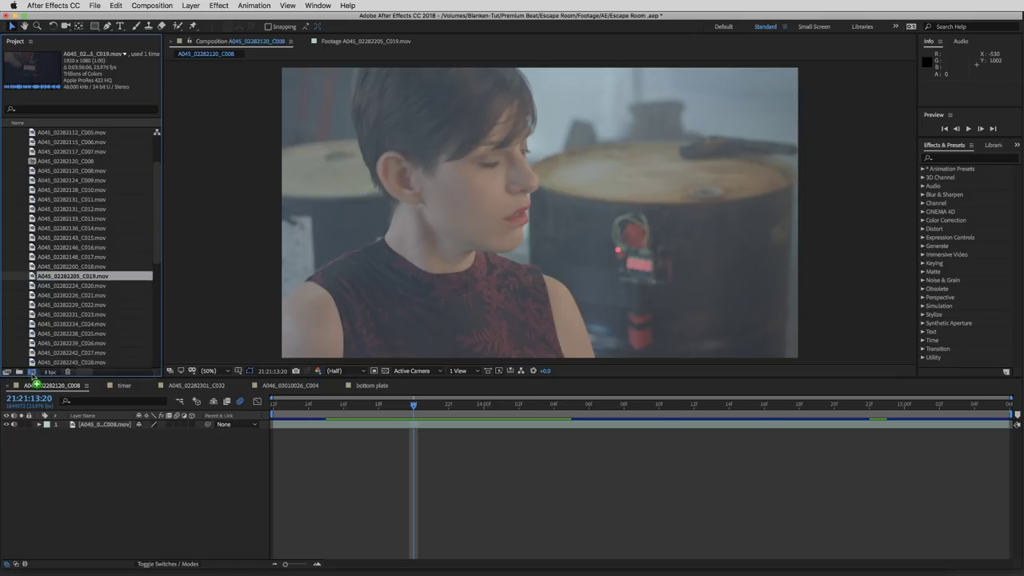
left_click_drag(73, 276, 32, 371)
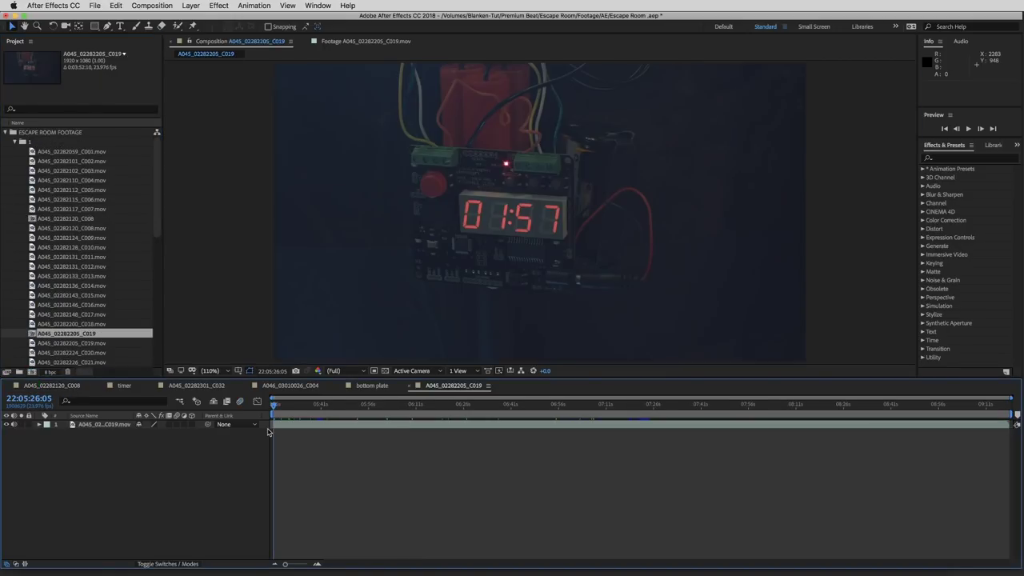
Draw a region of interest of about 390 x 153 px around the timer's digital display and crop the composition to it
left_click(373, 373)
left_click_drag(454, 192, 565, 237)
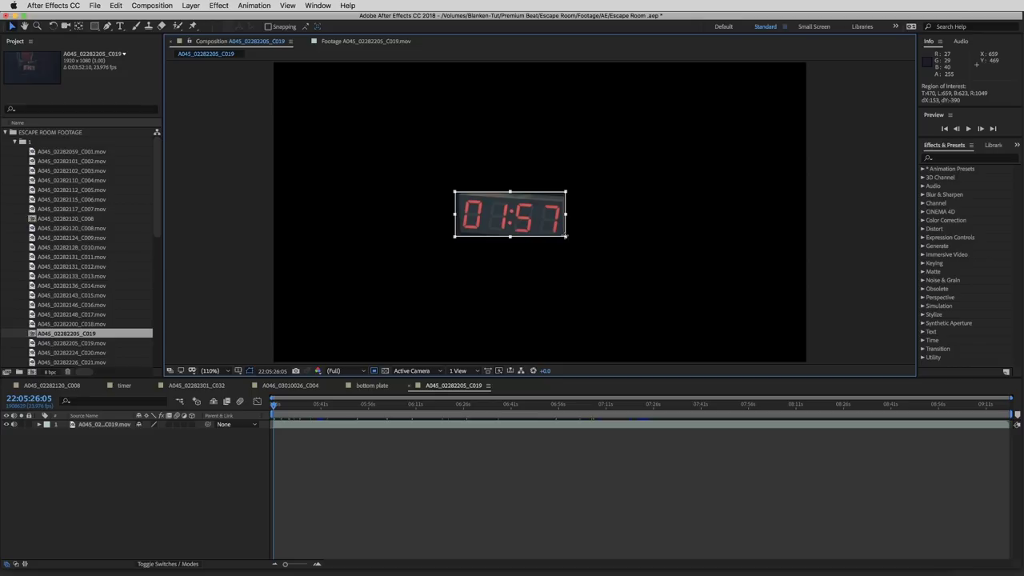
left_click(150, 5)
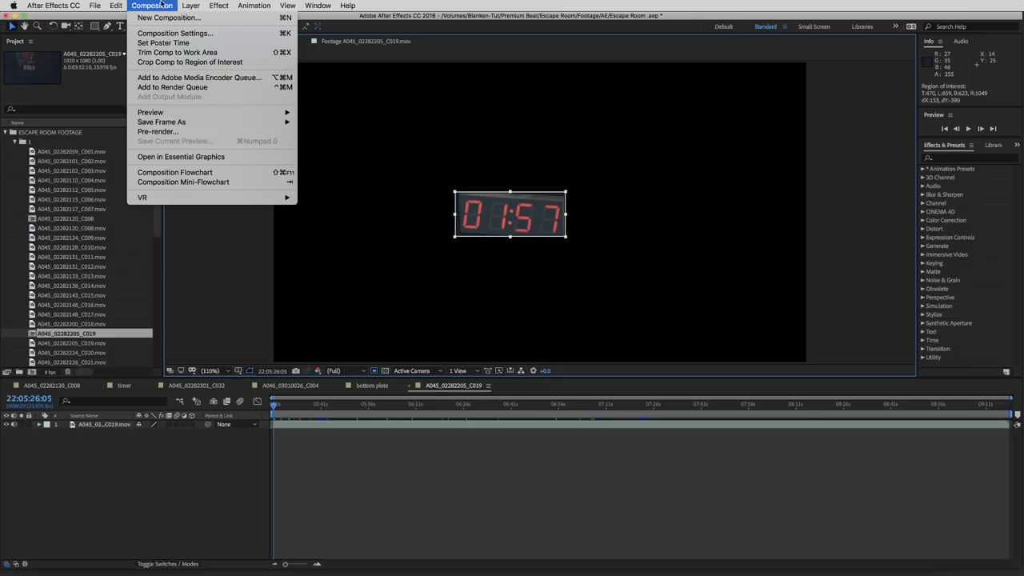
left_click(169, 62)
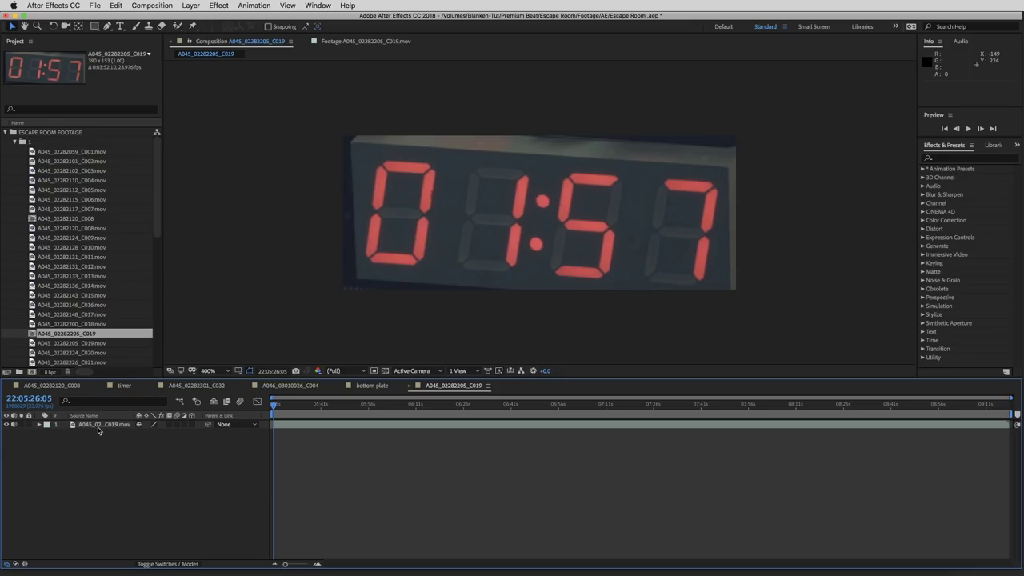
Level and enlarge the timer footage with -4.1° rotation and 110.1% scale, then crop the composition tighter around the digits to 390 x 136 px
left_click(95, 425)
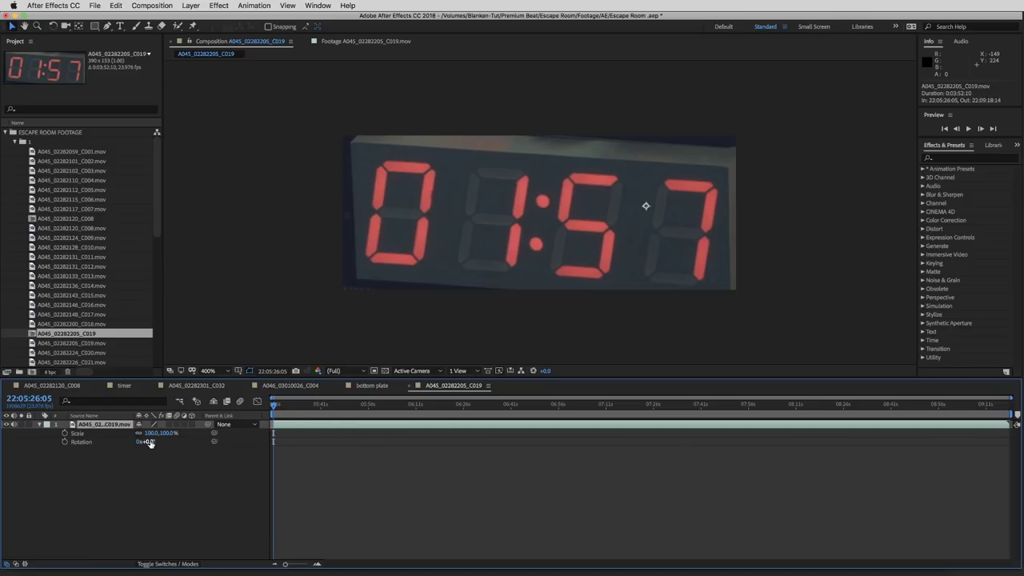
left_click_drag(145, 442, 135, 442)
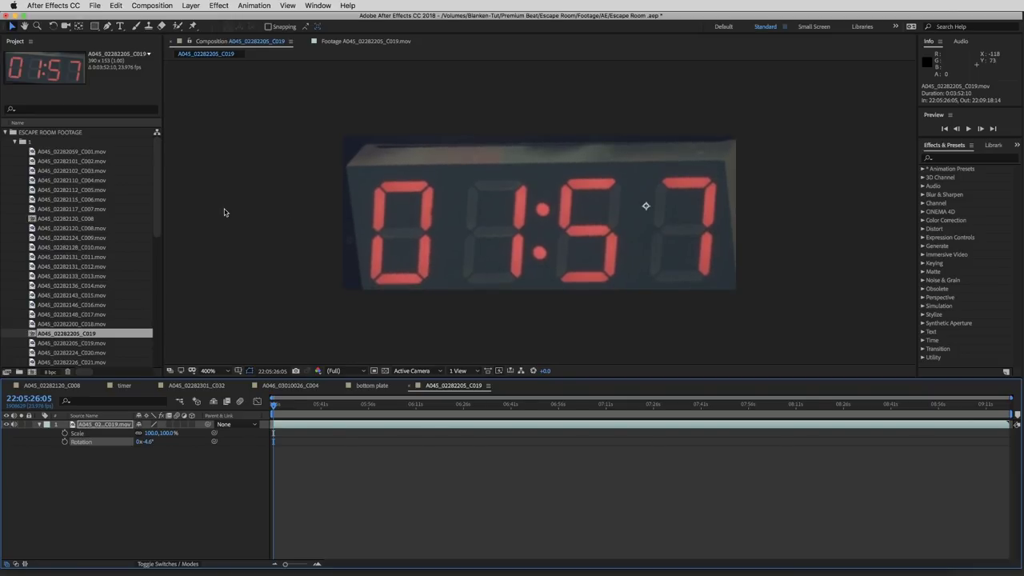
mouse_move(452, 256)
left_mouse_down()
mouse_move(471, 236)
mouse_move(468, 252)
left_mouse_up()
left_click_drag(164, 432, 214, 432)
left_click(460, 180)
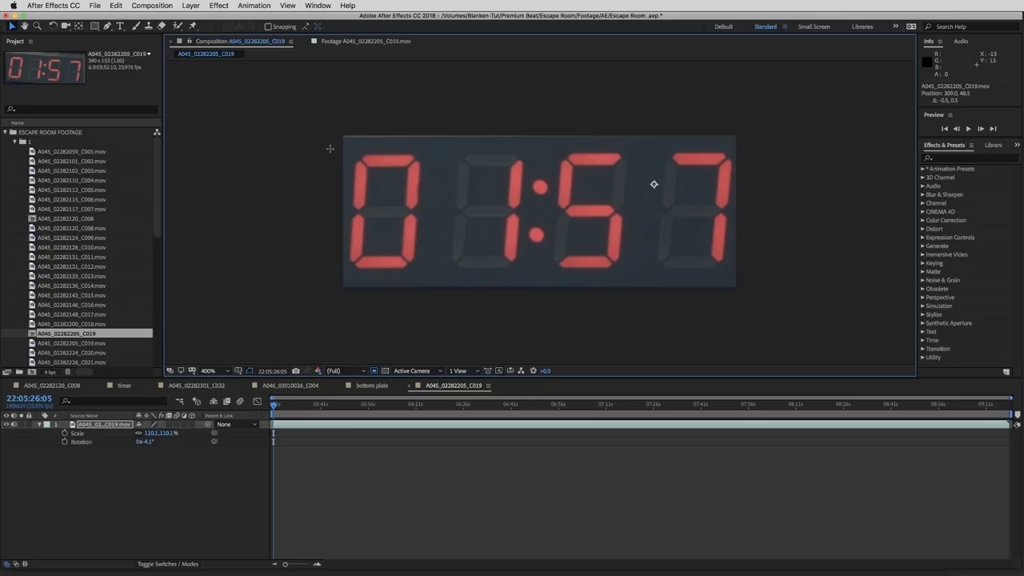
left_click(242, 167)
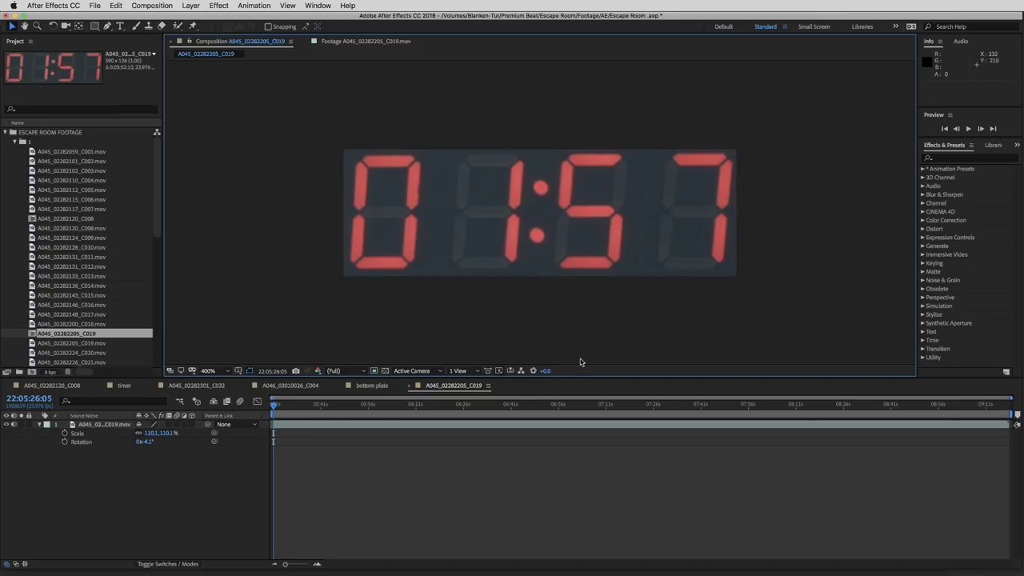
key("shift+period")
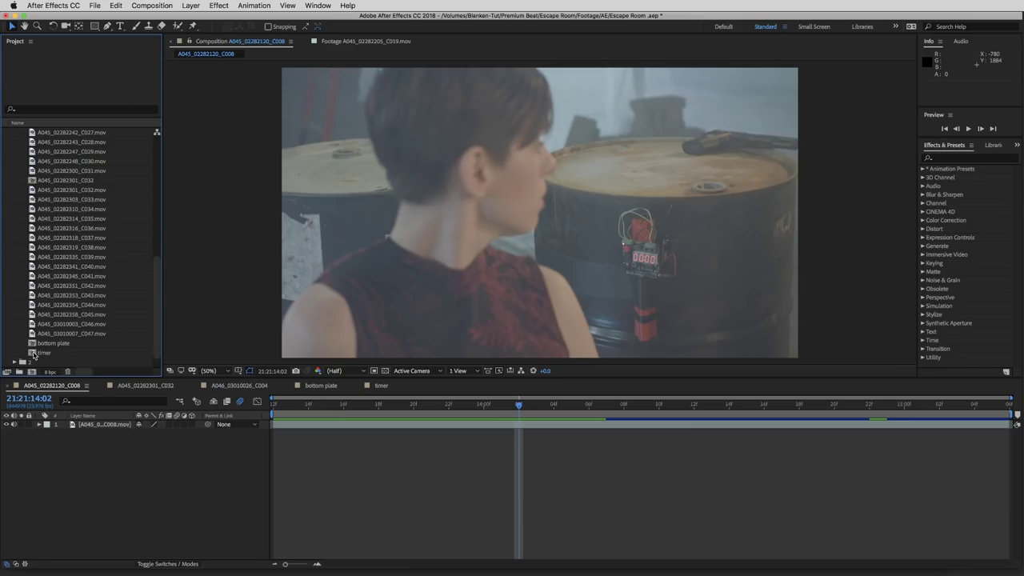
Add the timer composition above the footage in A045_02282120_C008 and place it over the bomb's display
left_click_drag(44, 353, 92, 425)
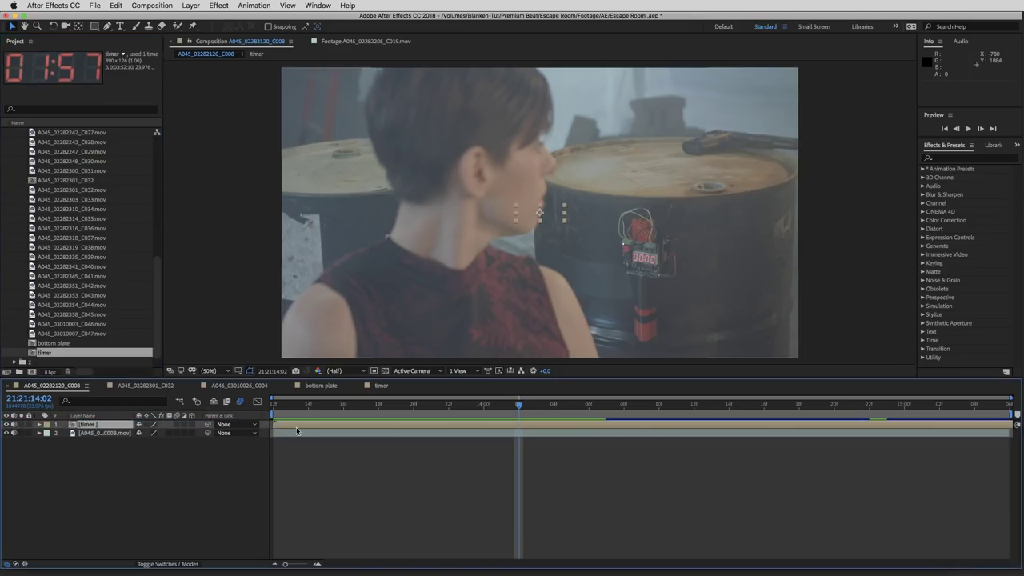
left_click_drag(558, 218, 659, 258)
key("period")
key("period")
left_click_drag(681, 300, 375, 119)
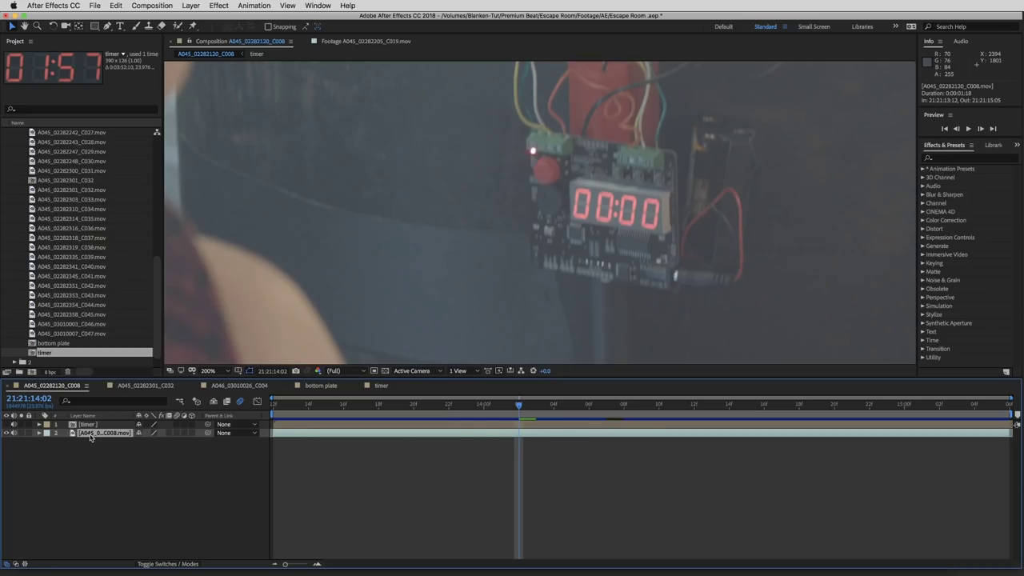
Pre-compose the A045_02282120_C008.mov layer as "bottom plate", moving all attributes into the new composition
right_click(97, 436)
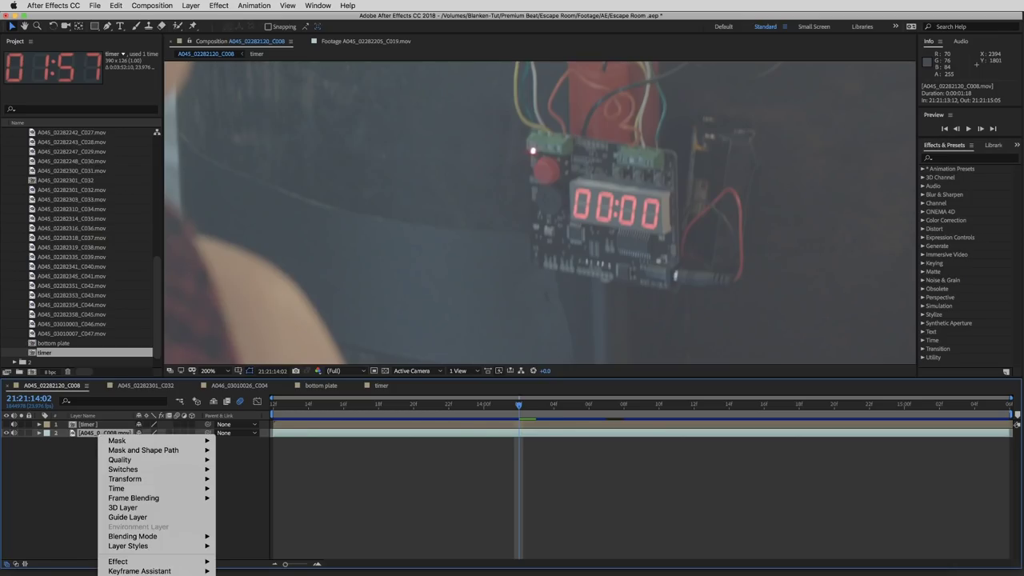
key("super+shift+c")
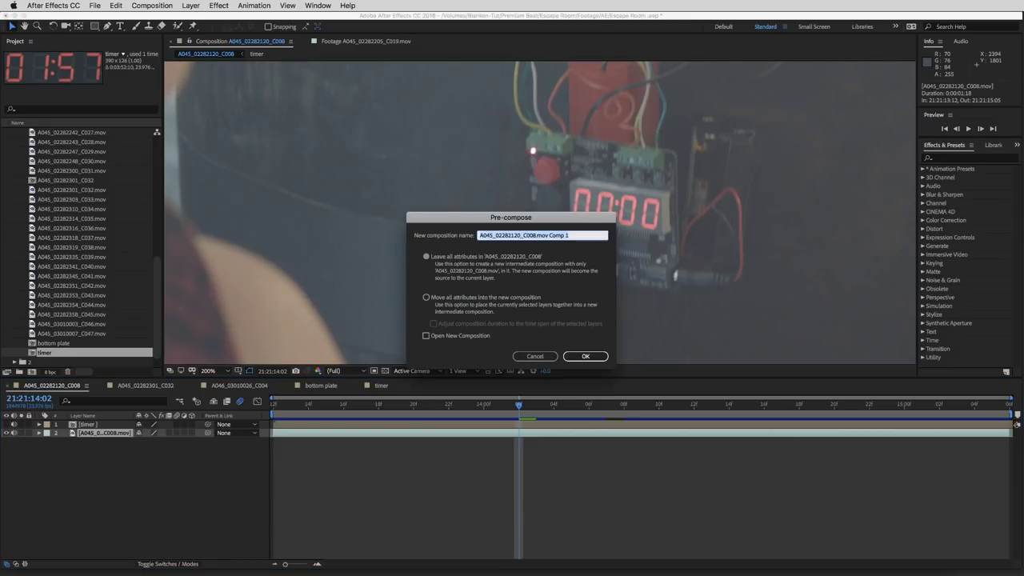
left_click(425, 300)
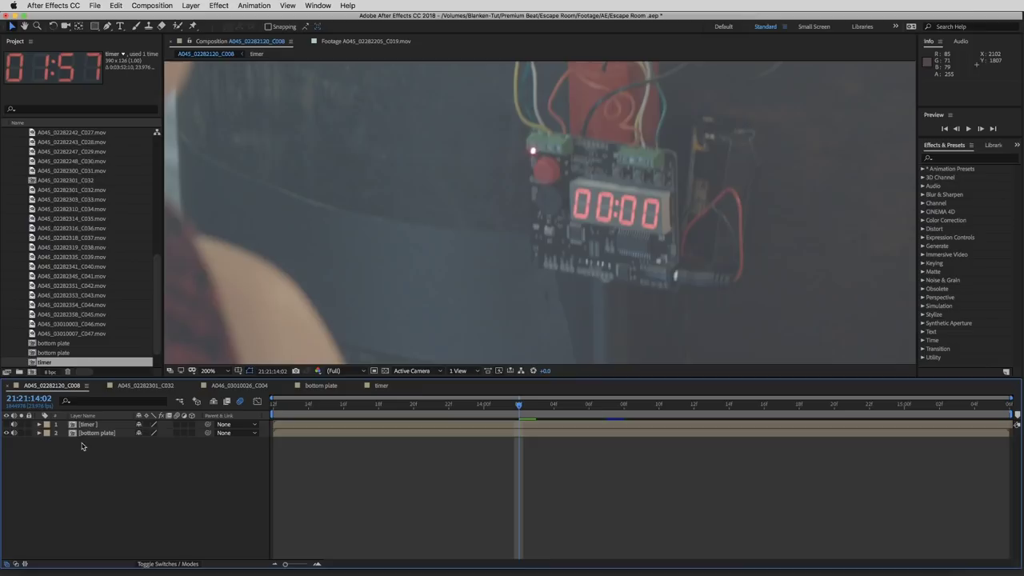
Open the Tracker and start a motion track on the bottom plate layer
left_click(89, 434)
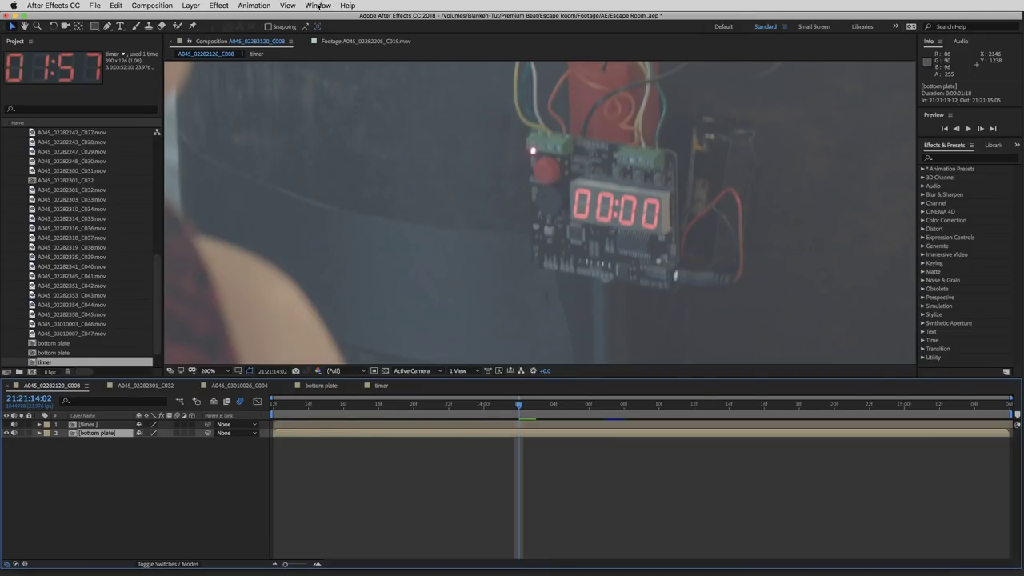
left_click(309, 4)
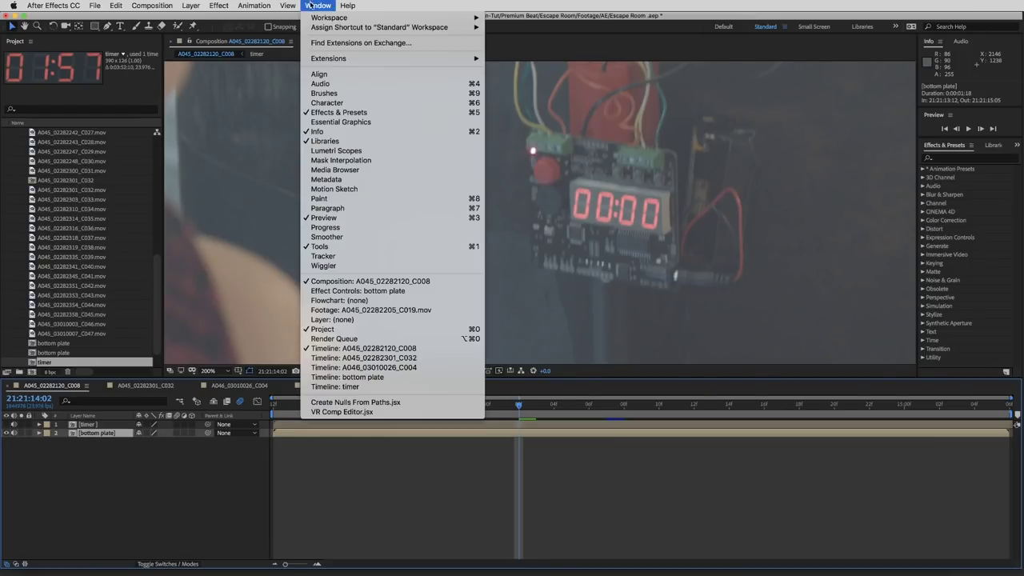
left_click(364, 256)
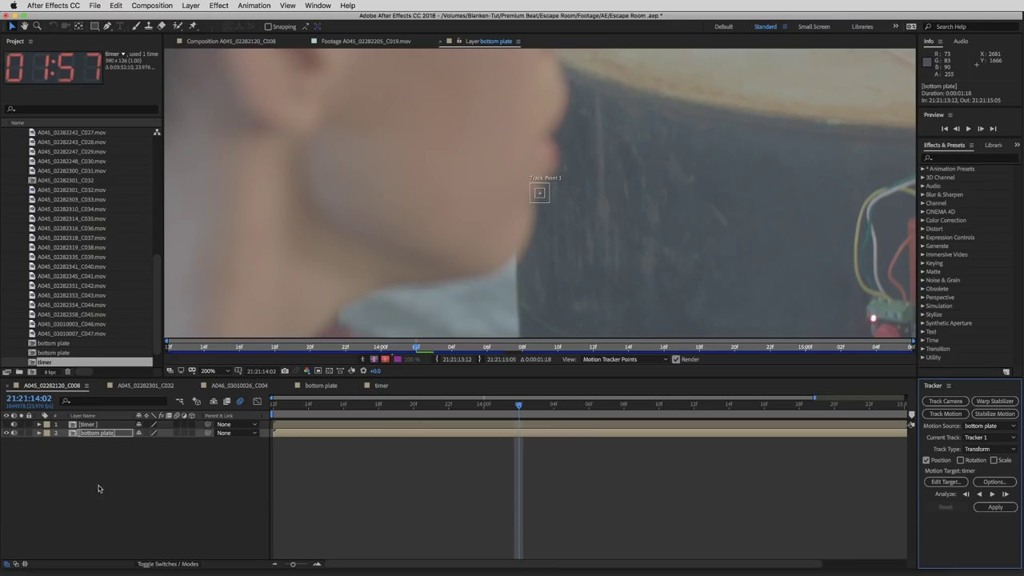
Add a new null object to the A045_02282120_C008 composition between the timer and bottom plate layers
right_click(97, 489)
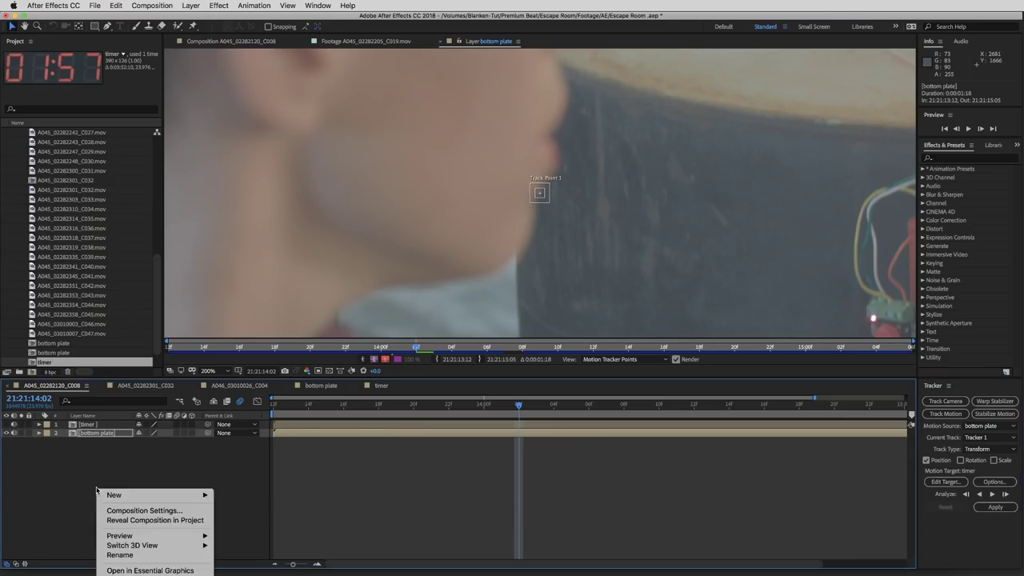
right_click(119, 486)
right_click(119, 485)
mouse_move(138, 494)
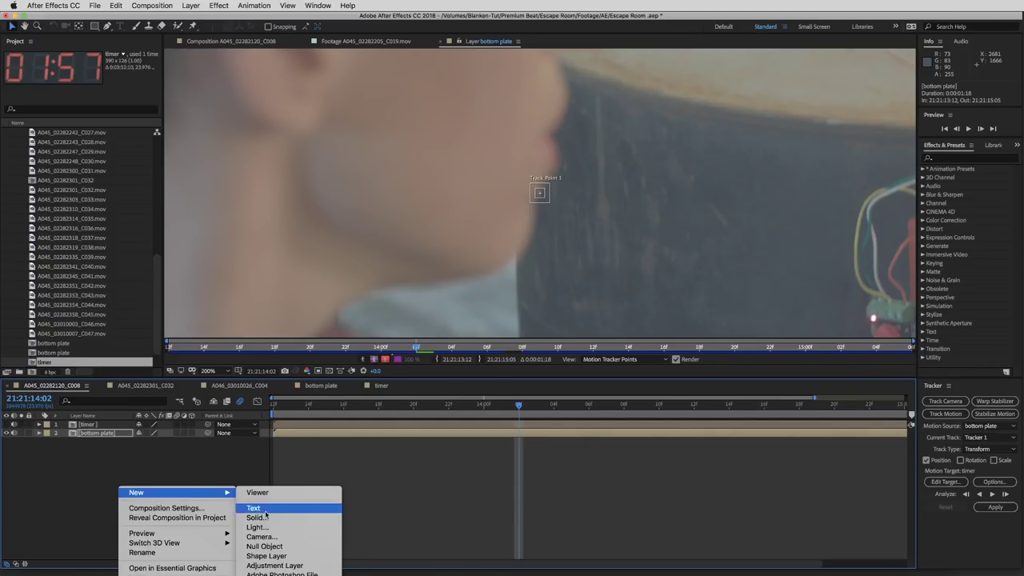
left_click(264, 545)
Set the bottom plate track's motion target to the Null 2 layer
left_click(90, 443)
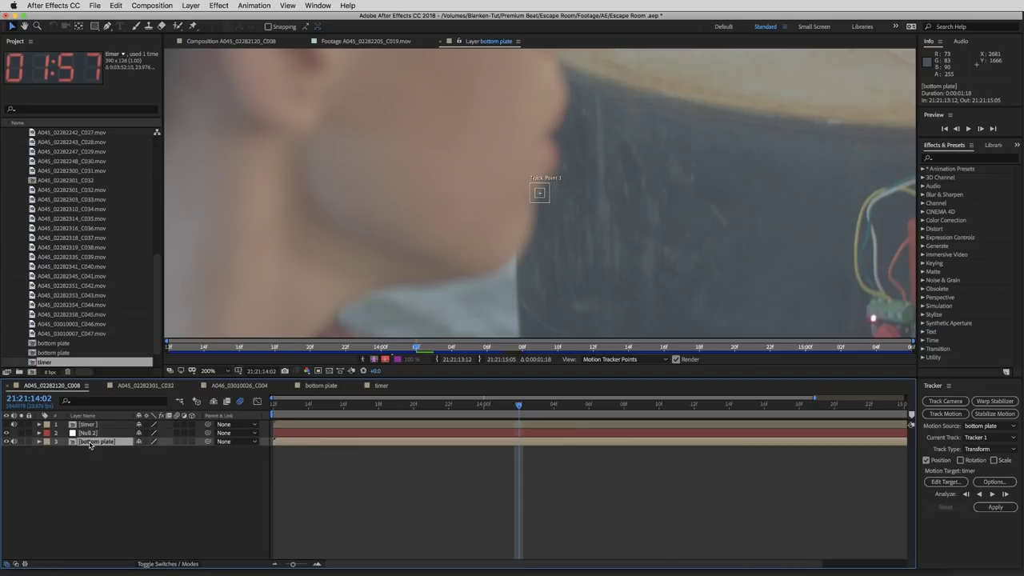
left_click(944, 482)
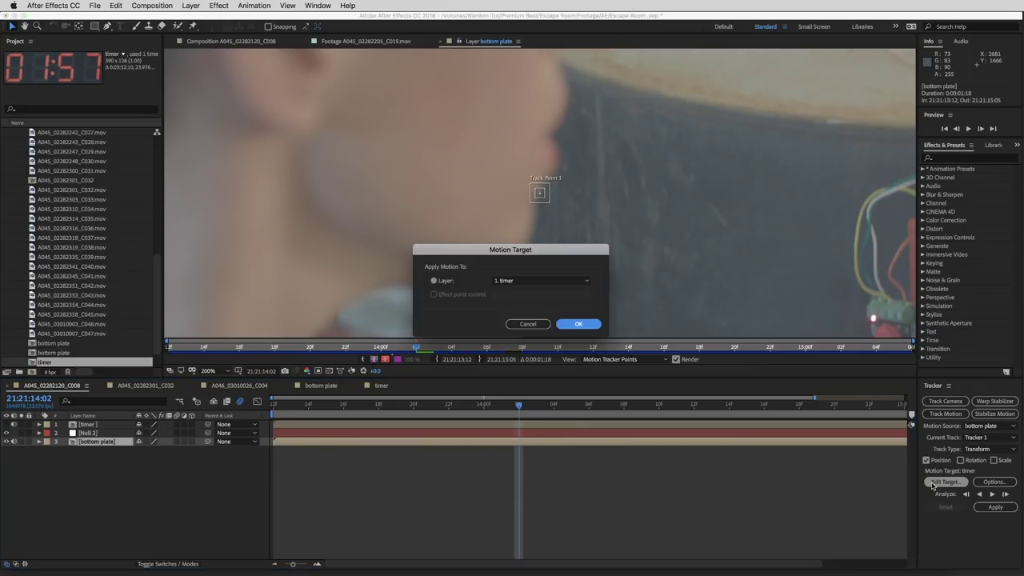
left_click(573, 281)
left_click(513, 302)
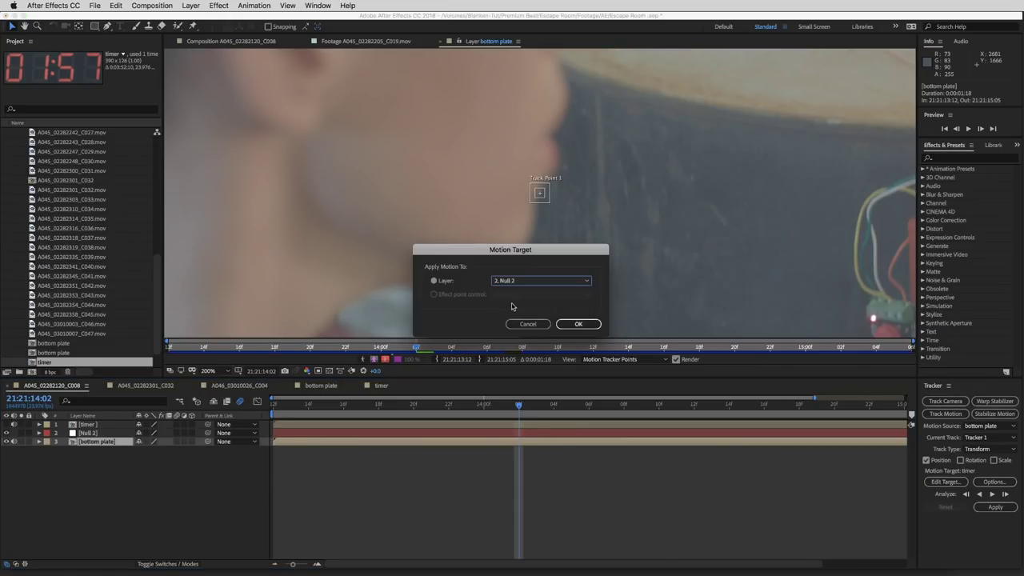
left_click(581, 324)
Set the Tracker 1 options to Stop Tracking when confidence falls below 90%
left_click(999, 483)
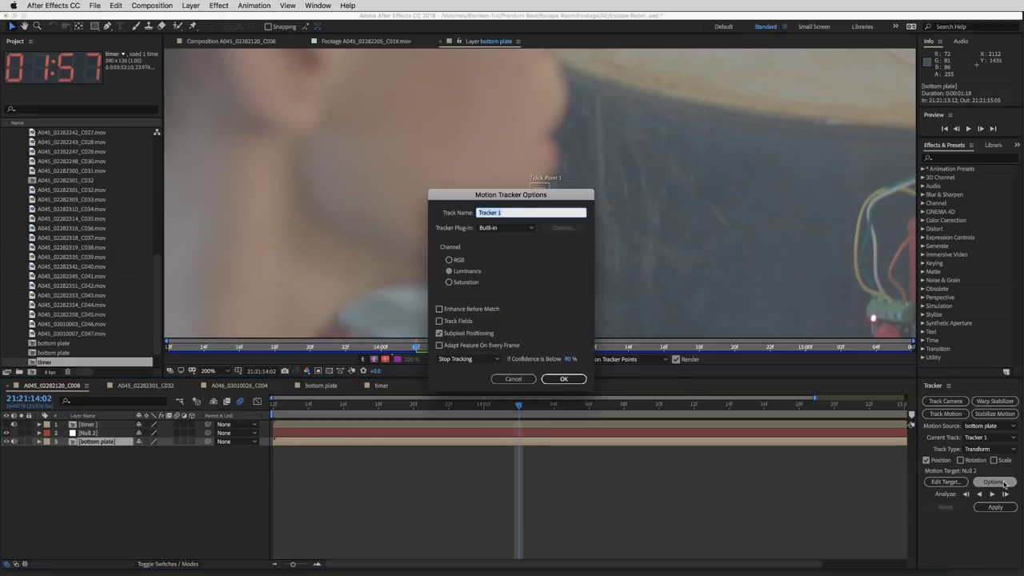
left_click(452, 360)
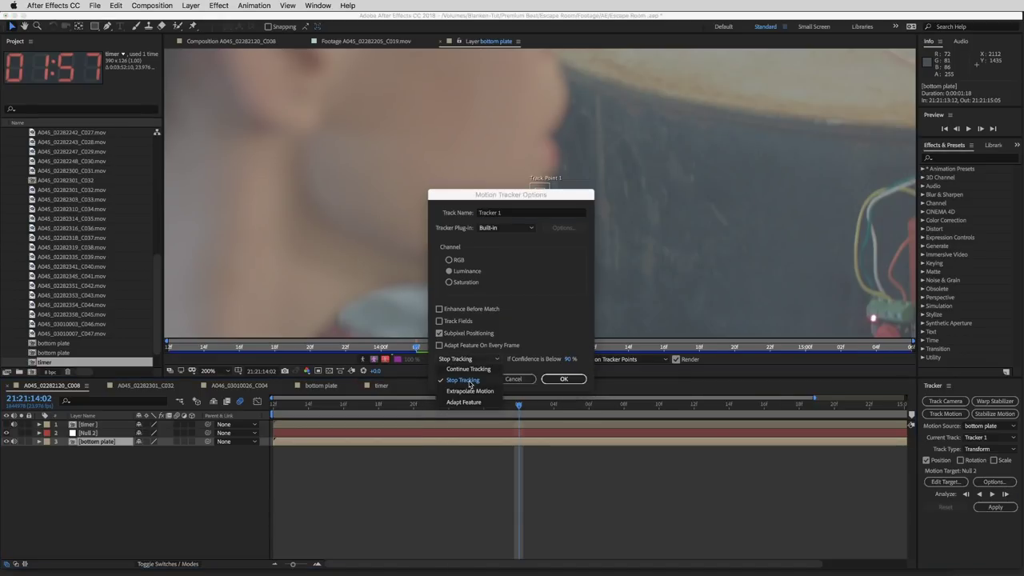
left_click(469, 381)
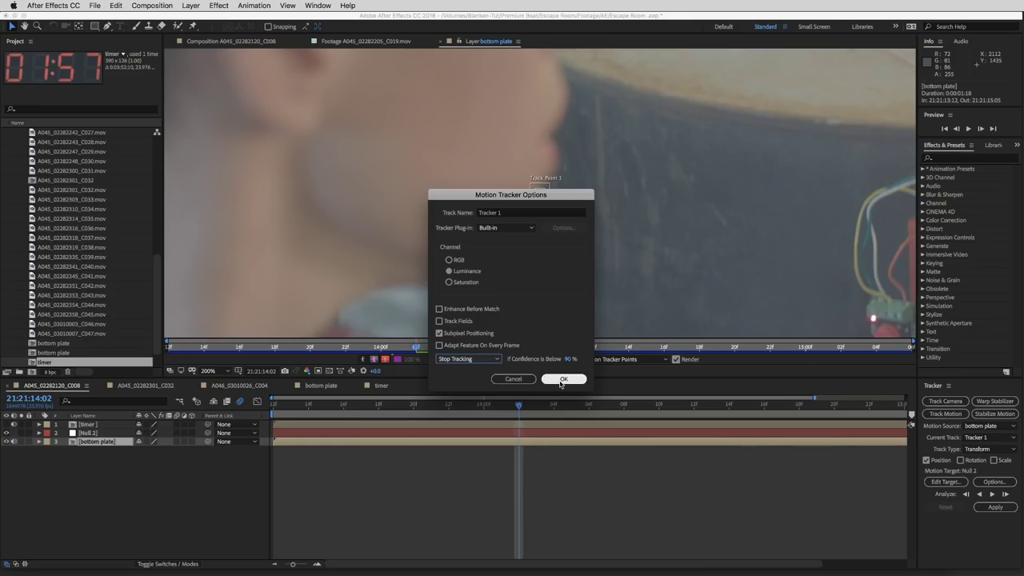
left_click(560, 377)
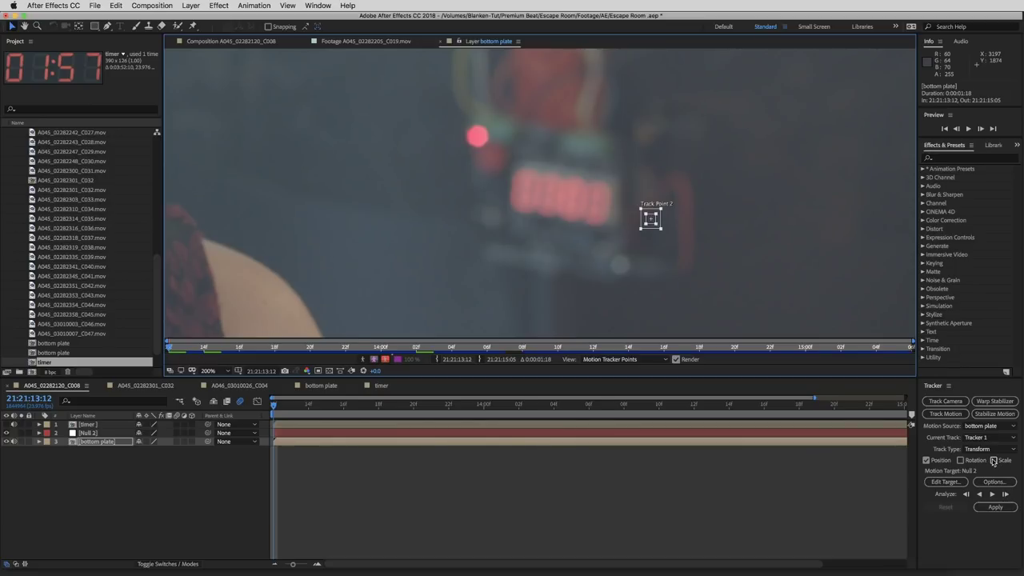
Enable rotation tracking at the clip's first frame and fit Track Point 1's regions around the bomb's red LED
left_click(961, 461)
left_click_drag(756, 278, 812, 284)
key("comma")
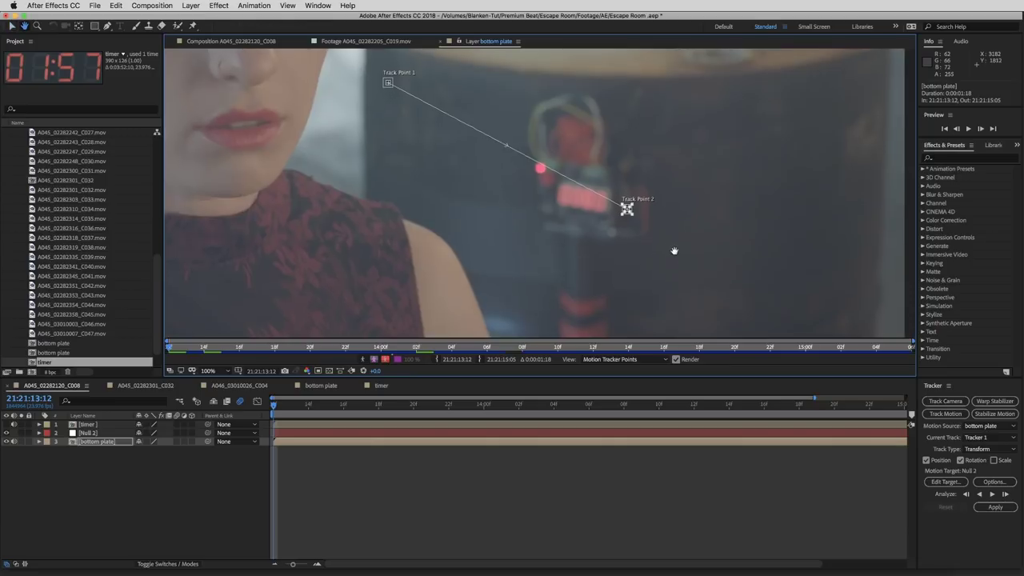
left_click_drag(673, 249, 672, 285)
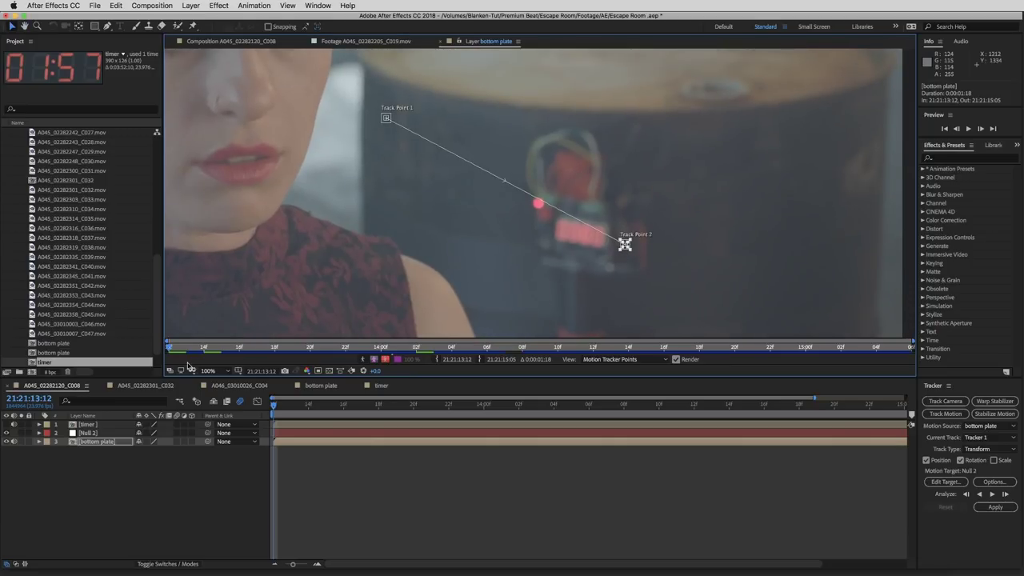
left_click_drag(390, 133, 539, 209)
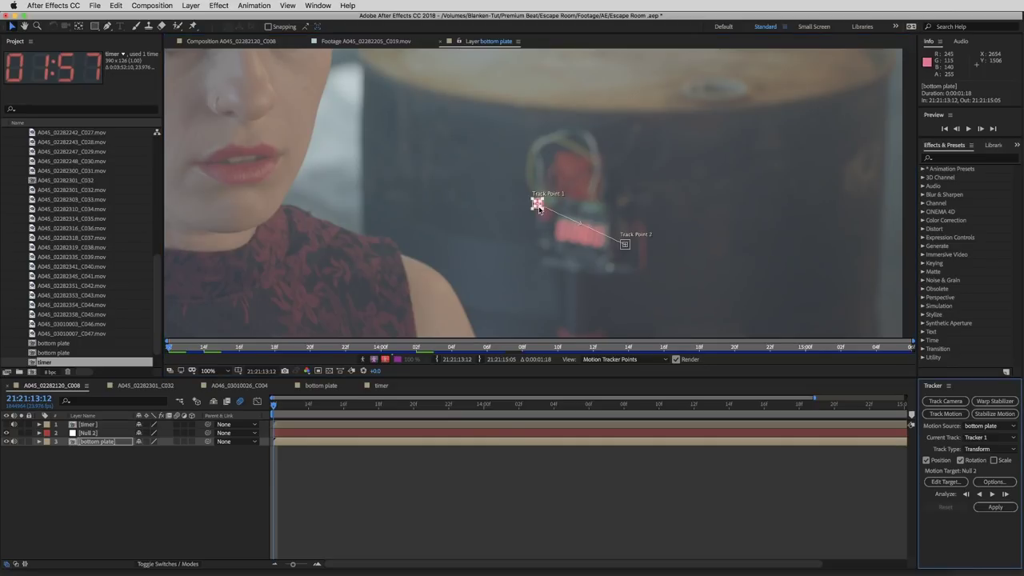
scroll(539, 210, "up", 1)
scroll(543, 209, "up", 2)
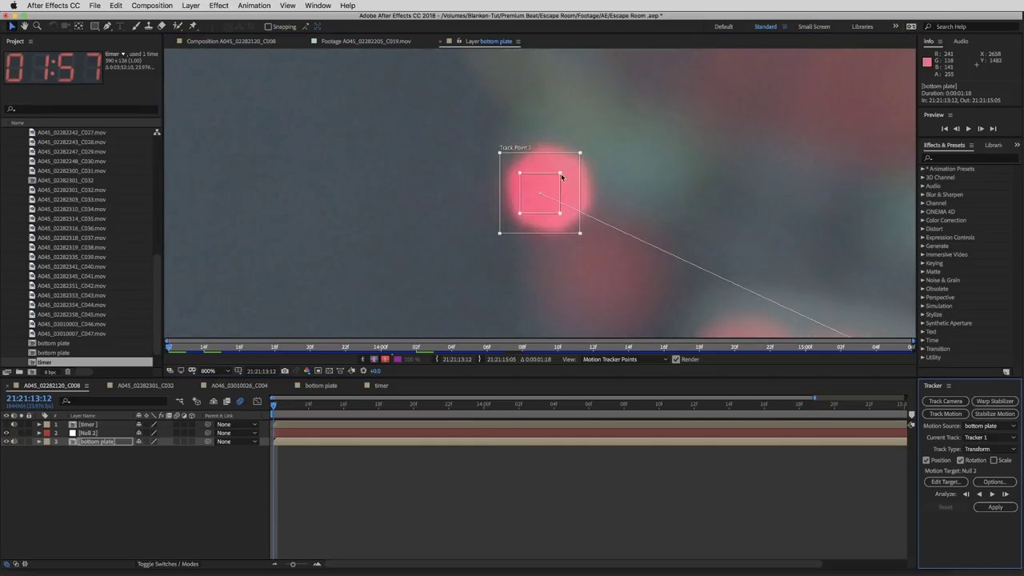
mouse_move(559, 174)
left_mouse_down()
mouse_move(589, 141)
mouse_move(562, 176)
left_mouse_up()
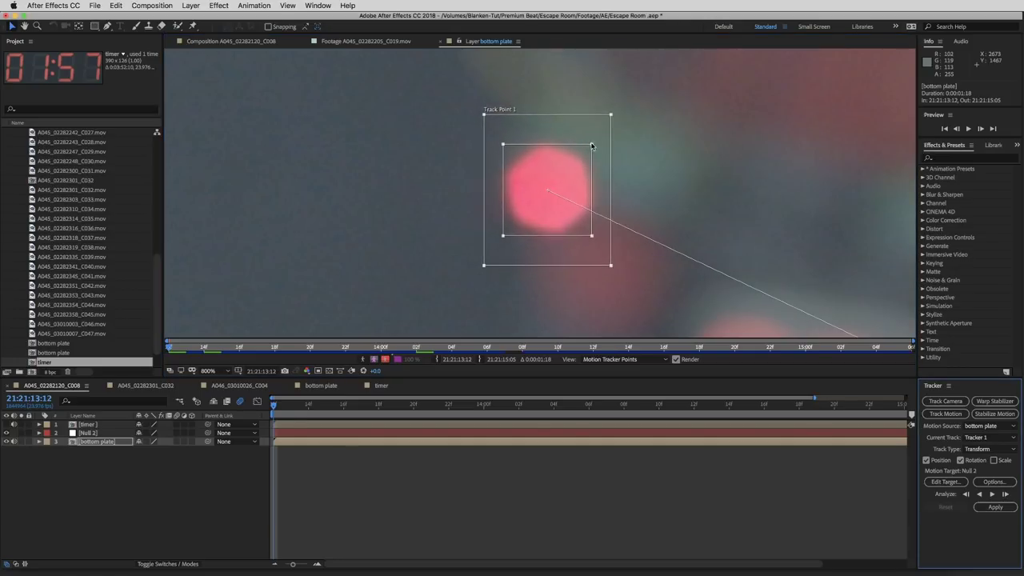
Place Track Point 2 on the faint light spot on the board below the bomb's display and fit its regions around it
scroll(593, 145, "down", 2)
scroll(709, 176, "down", 3)
left_click_drag(621, 141, 582, 217)
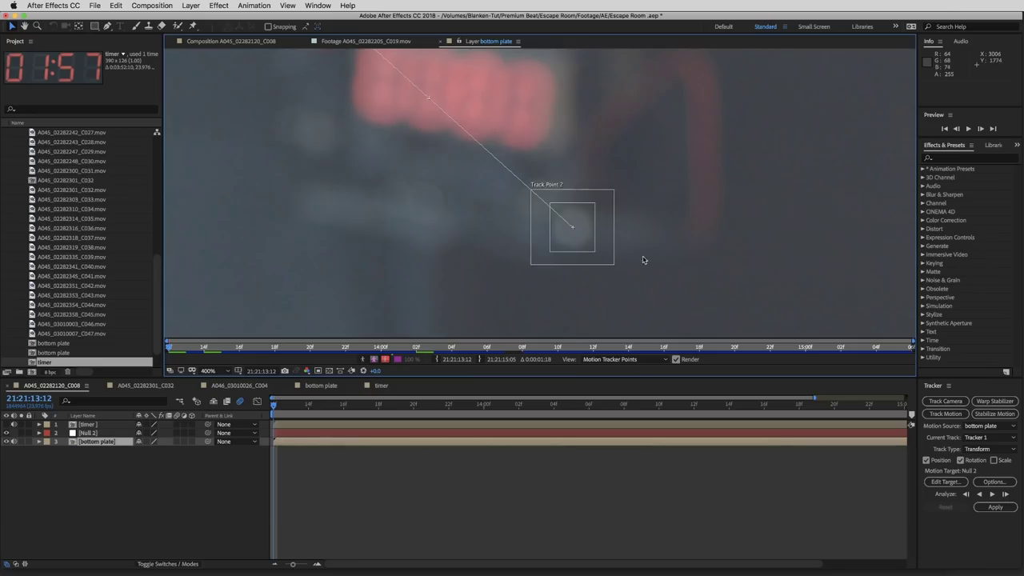
left_click_drag(644, 260, 720, 276)
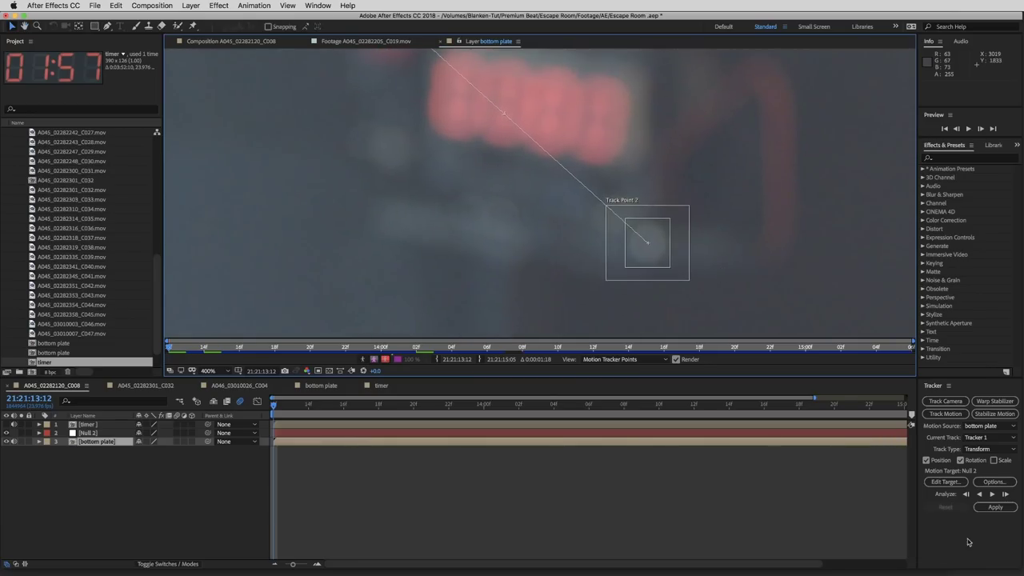
Analyze the bottom plate's motion forward, adjust both track points at 21:21:13:23, and continue the analysis through the clip's end
left_click(992, 495)
scroll(426, 118, "down", 1)
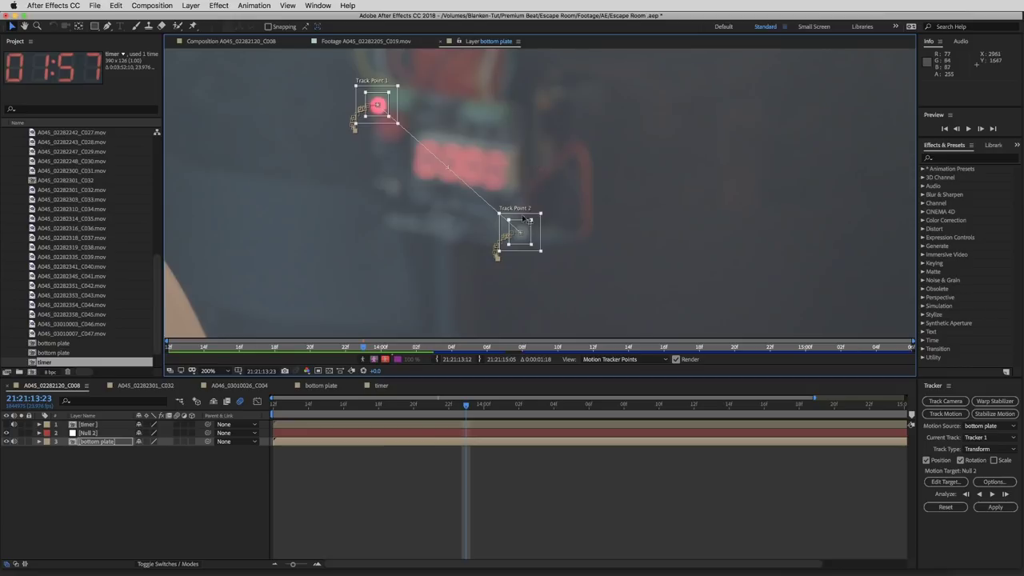
left_click_drag(376, 121, 376, 123)
left_click_drag(528, 248, 529, 248)
left_click(994, 494)
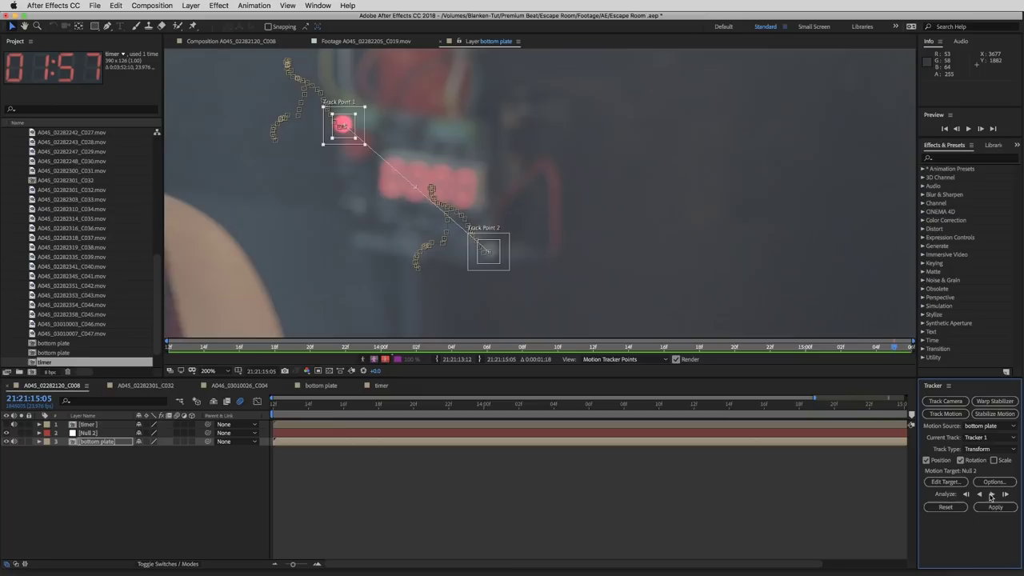
Apply the analyzed position and rotation track to the Null 2 layer
left_click_drag(293, 564, 284, 566)
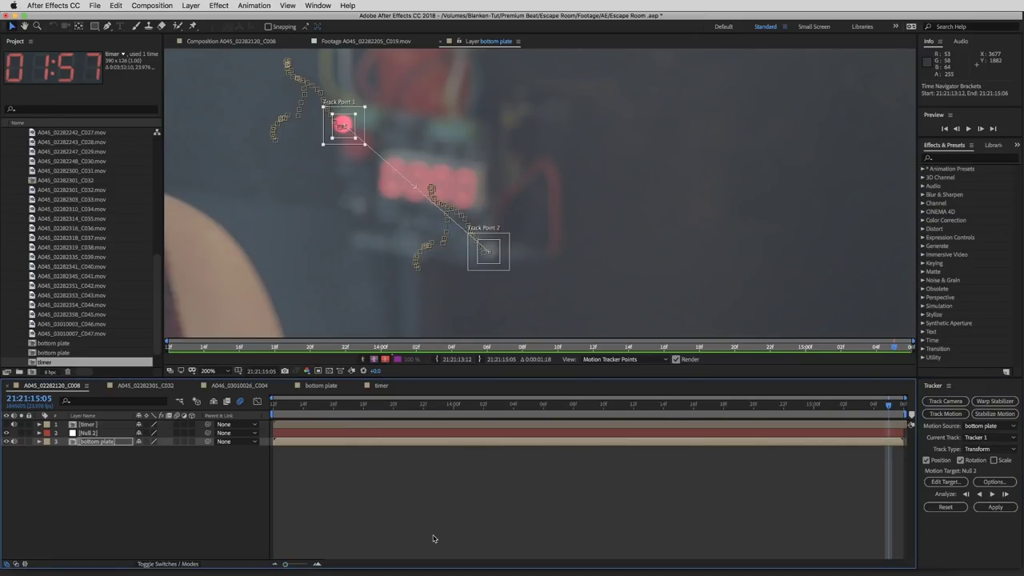
left_click(989, 509)
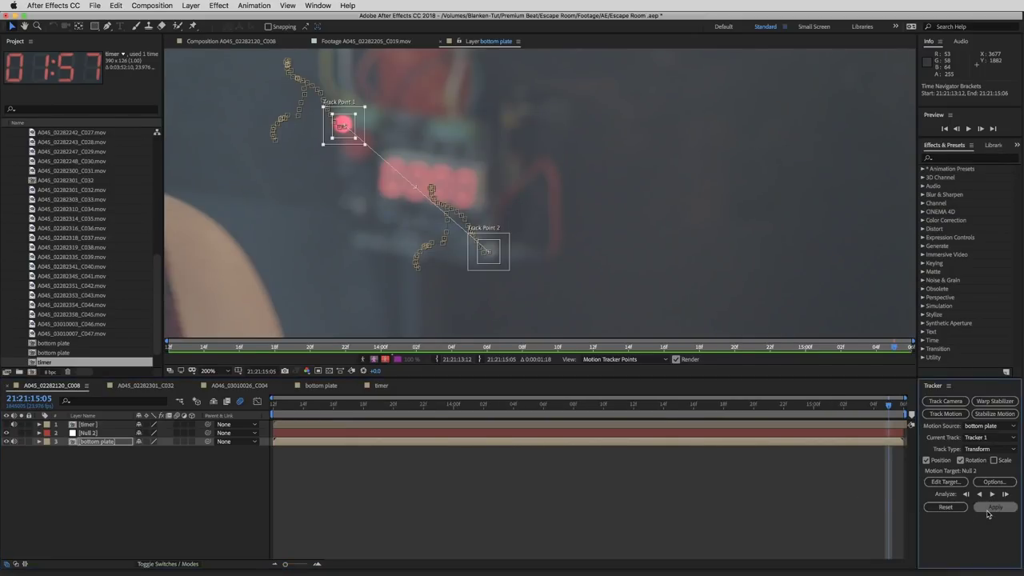
left_click(554, 307)
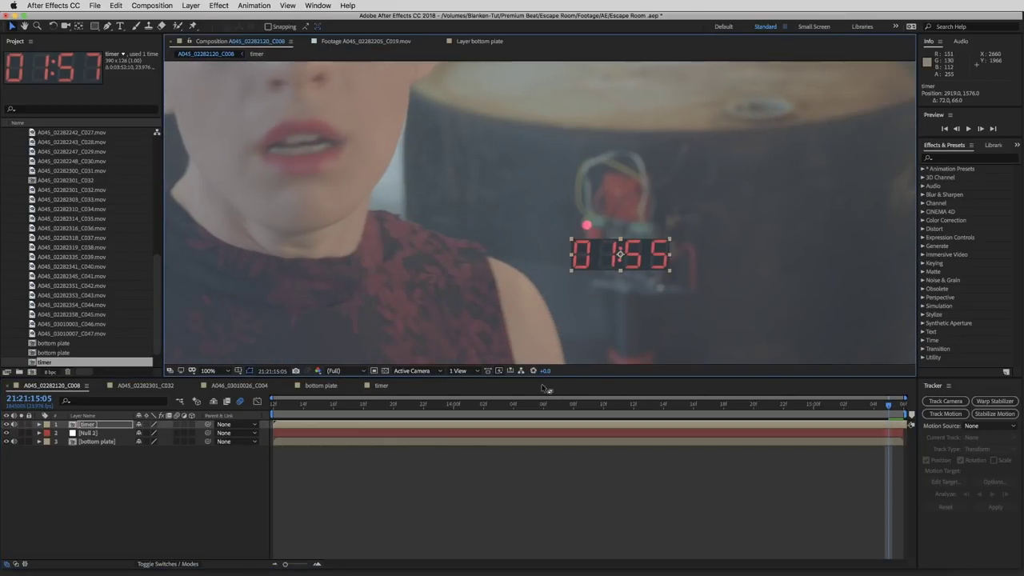
Position the timer layer over the bomb's display and parent it to Null 2
left_click_drag(593, 277, 607, 278)
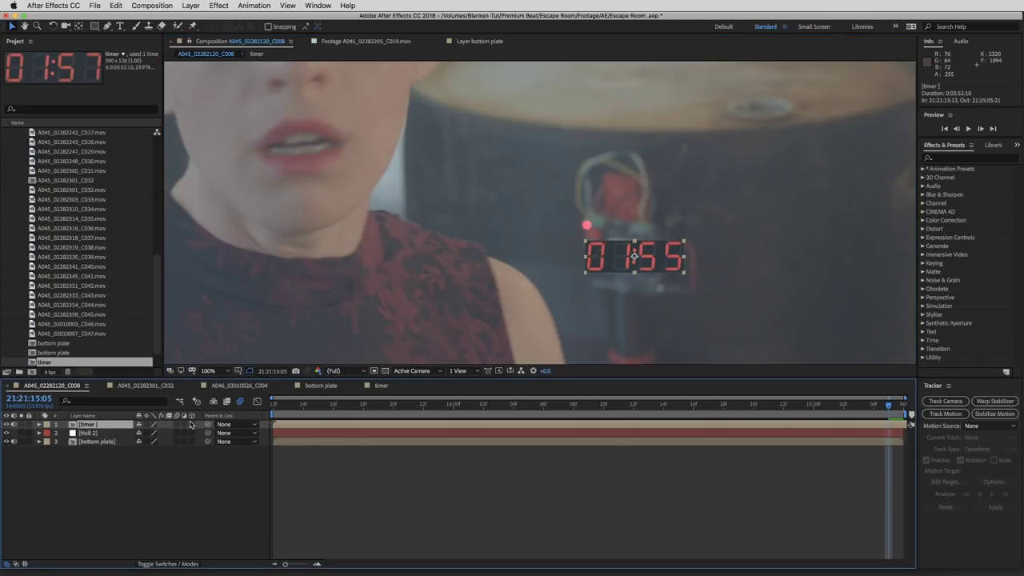
left_click_drag(208, 426, 88, 434)
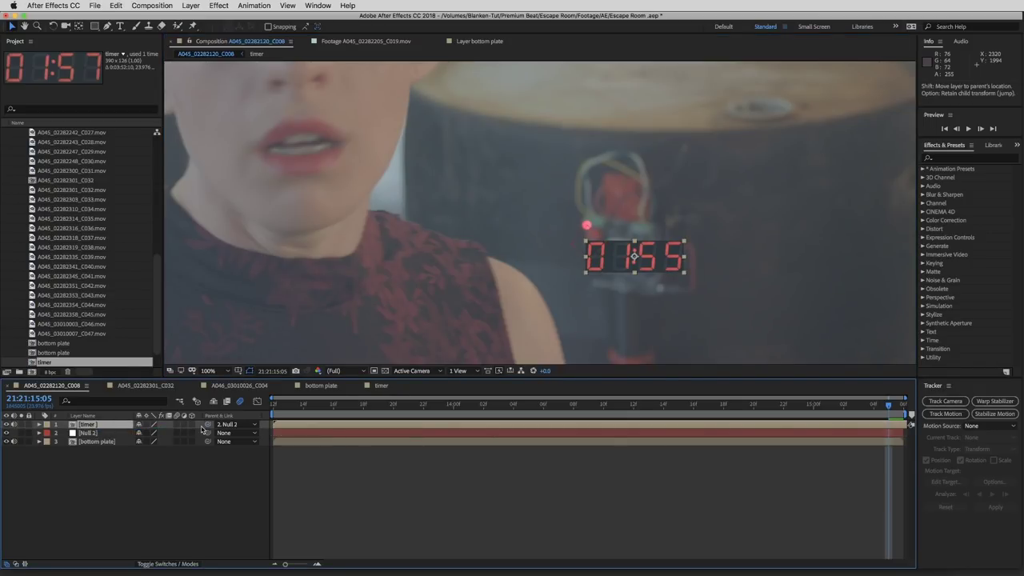
key("F2")
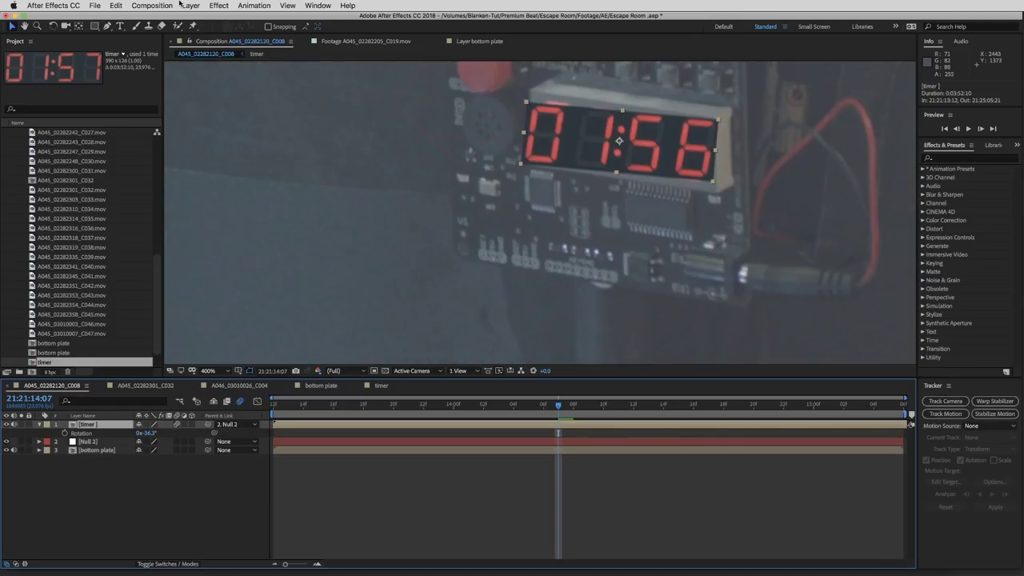
Apply Corner Pin to the timer layer and fit its corners to the display, at about 10,-18; 379,0; 23,118; and 387,137
left_click(226, 5)
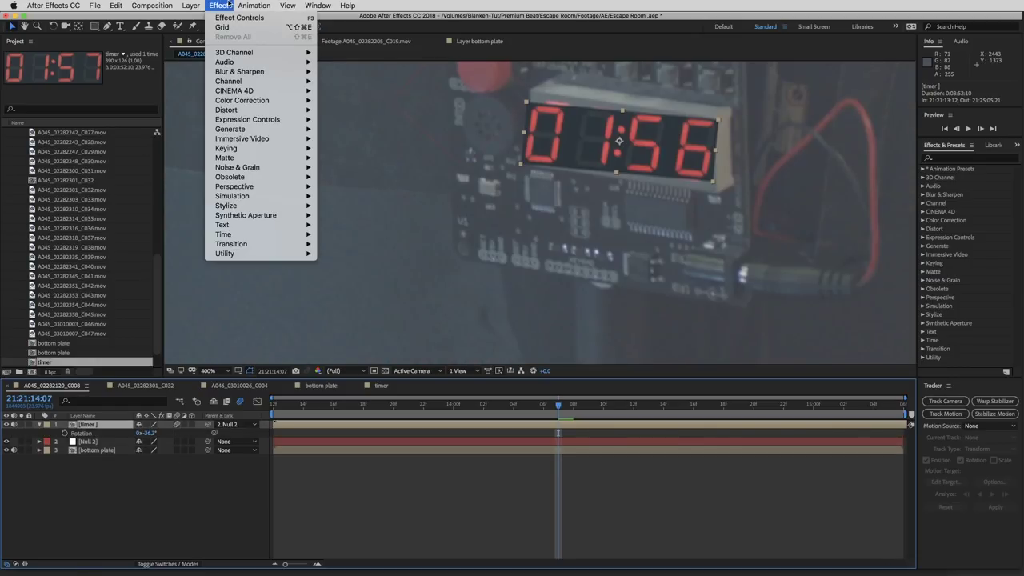
mouse_move(236, 112)
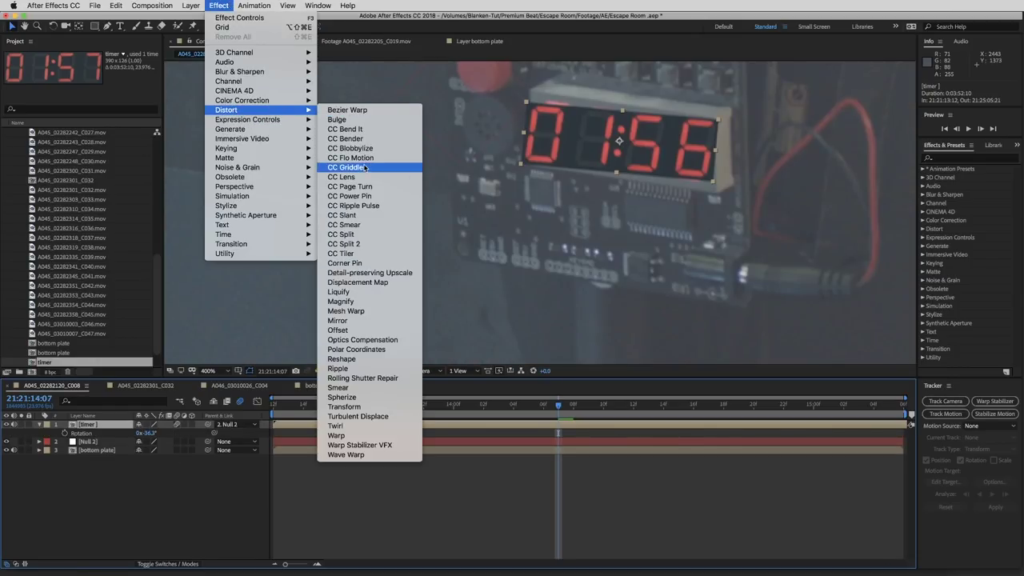
left_click(378, 264)
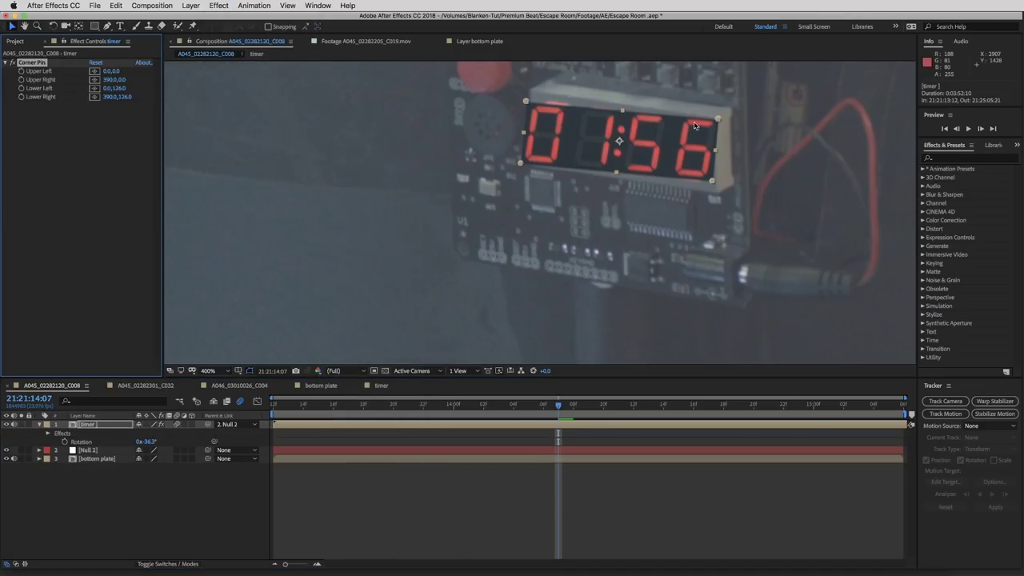
left_click_drag(526, 102, 582, 96)
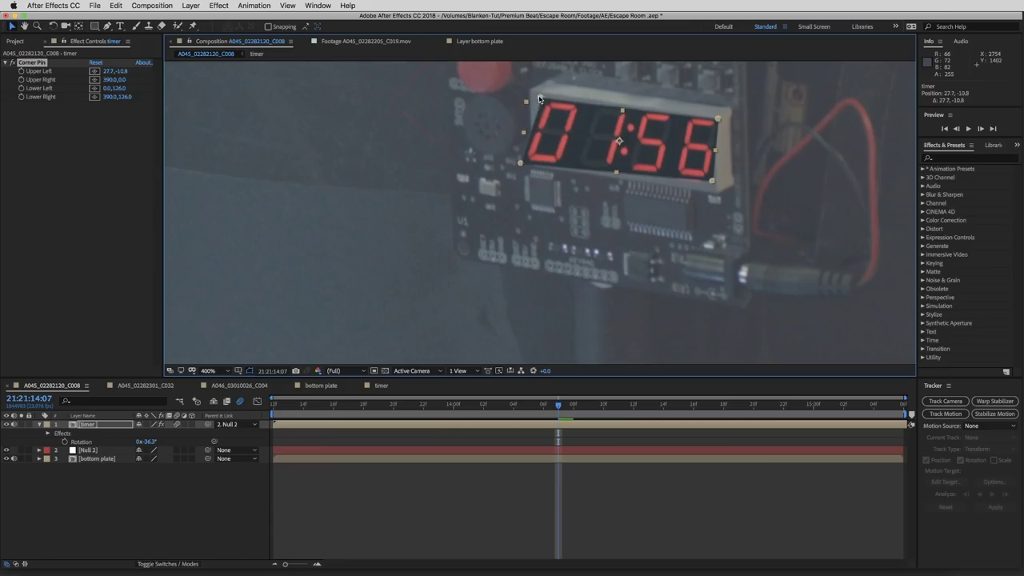
left_click_drag(560, 112, 532, 94)
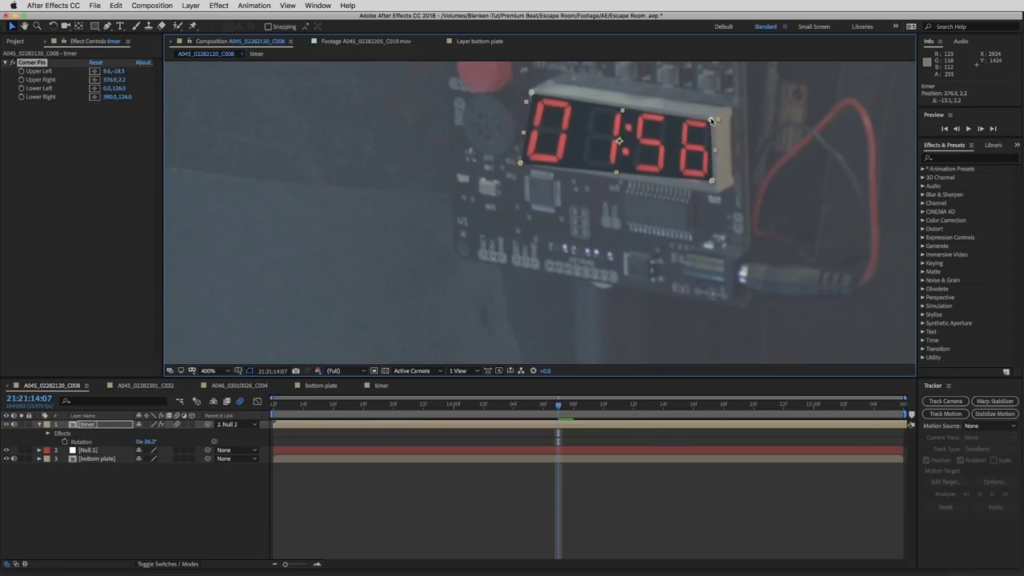
left_click_drag(709, 183, 705, 157)
left_click_drag(726, 216, 721, 180)
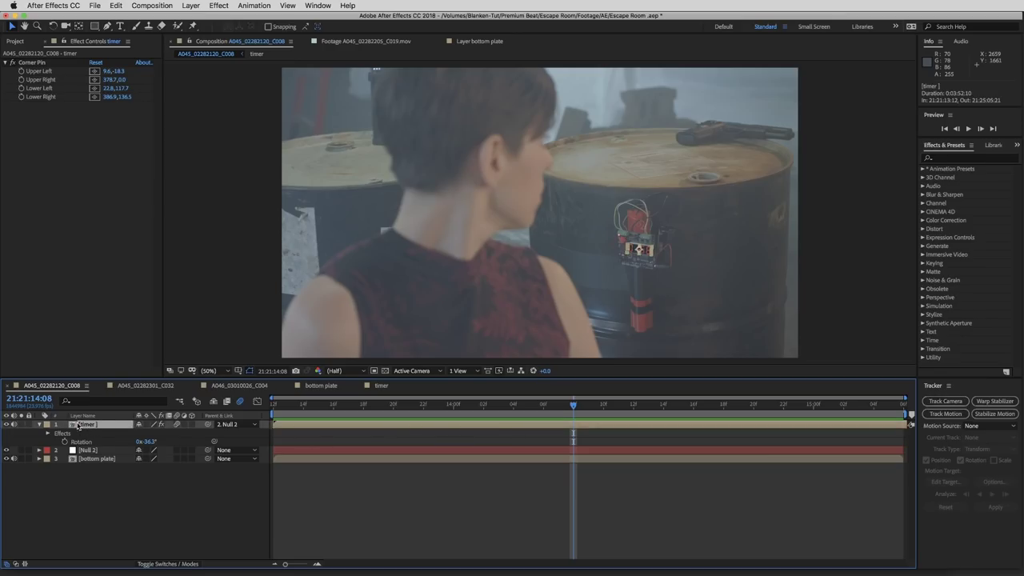
Apply Curves to the timer layer, lift the RGB curve's shadows to match the plate, and collapse both effects' settings
left_click(216, 6)
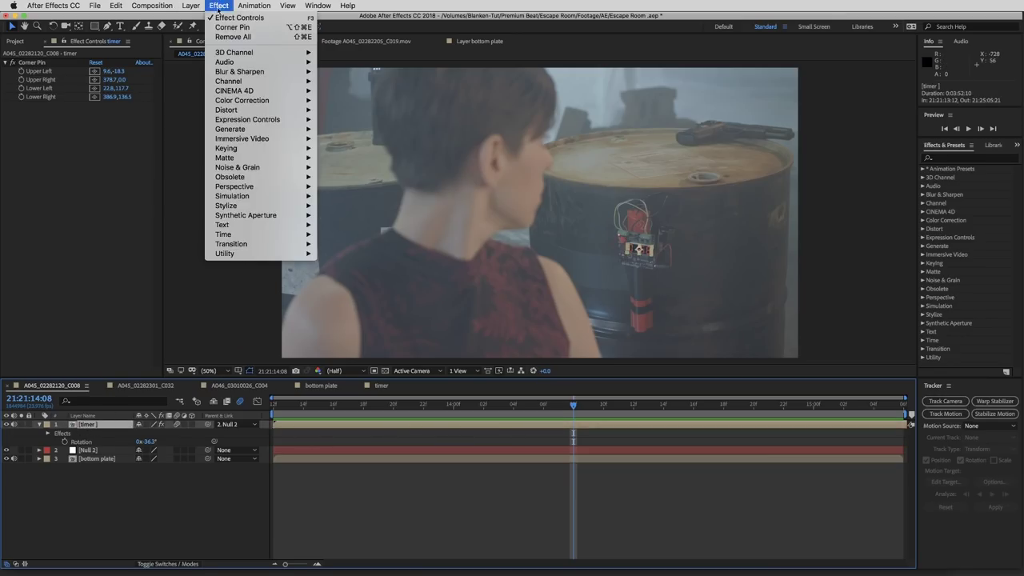
mouse_move(240, 100)
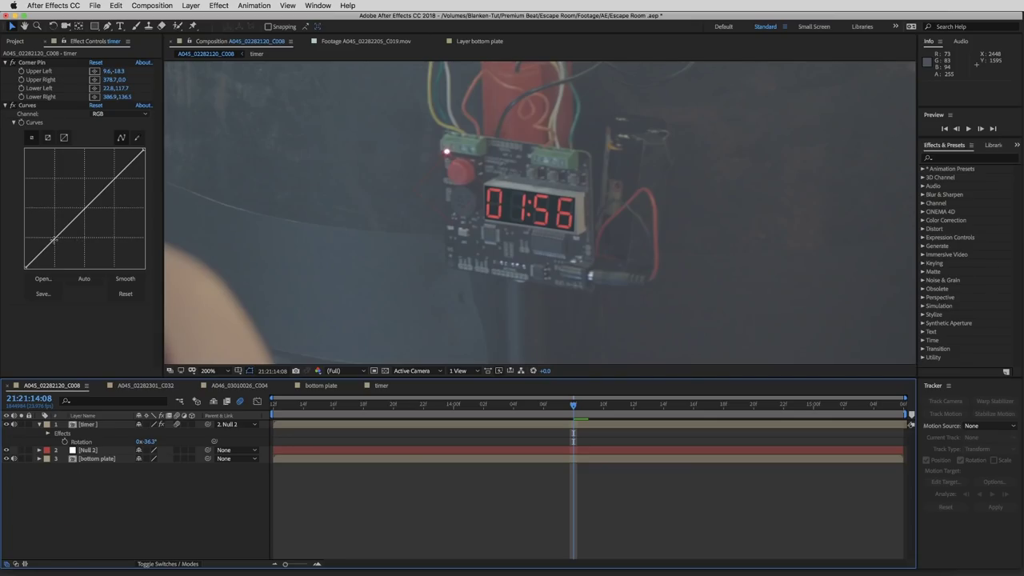
left_click_drag(54, 238, 42, 231)
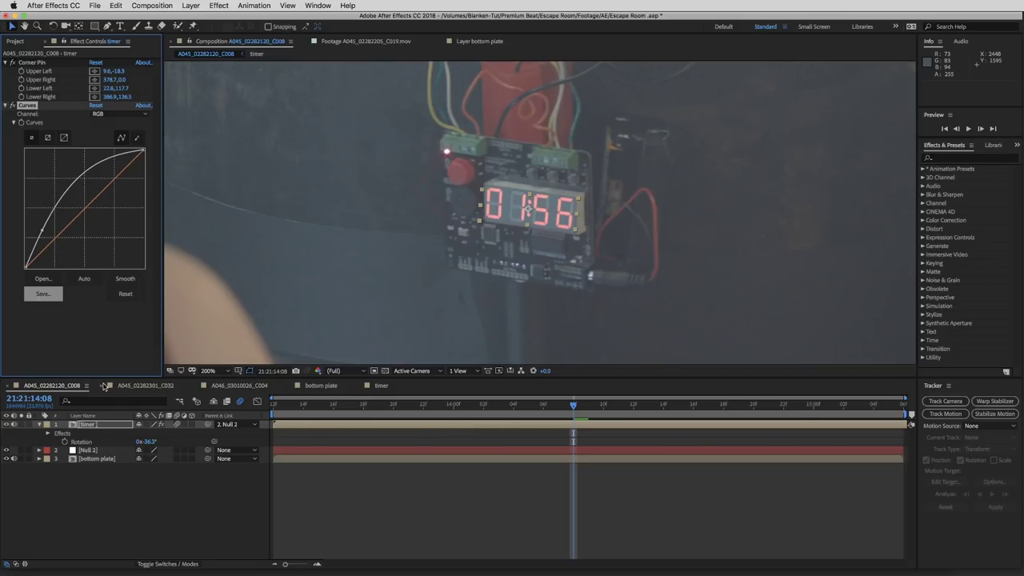
left_click(112, 520)
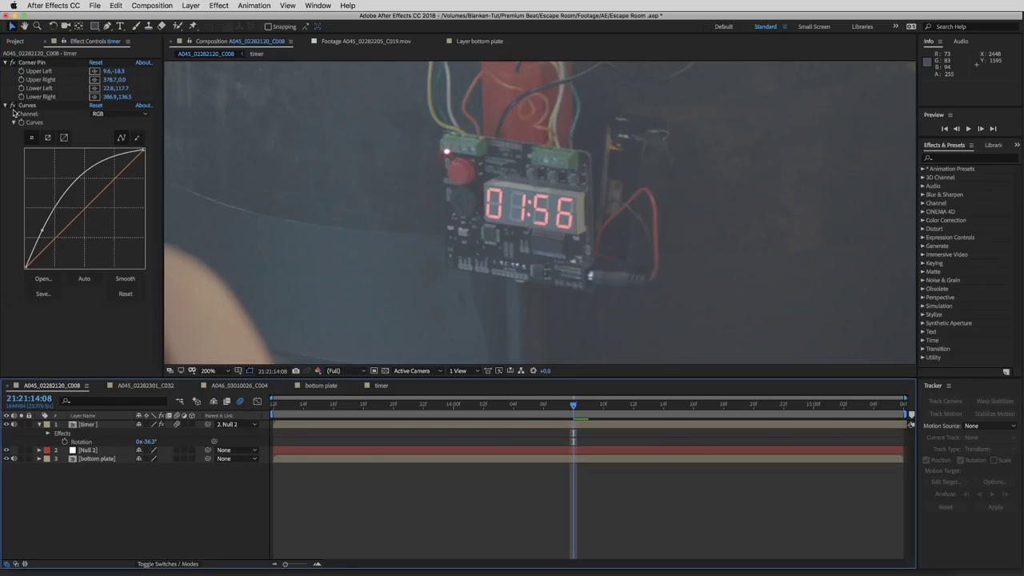
left_click(6, 105)
left_click(6, 63)
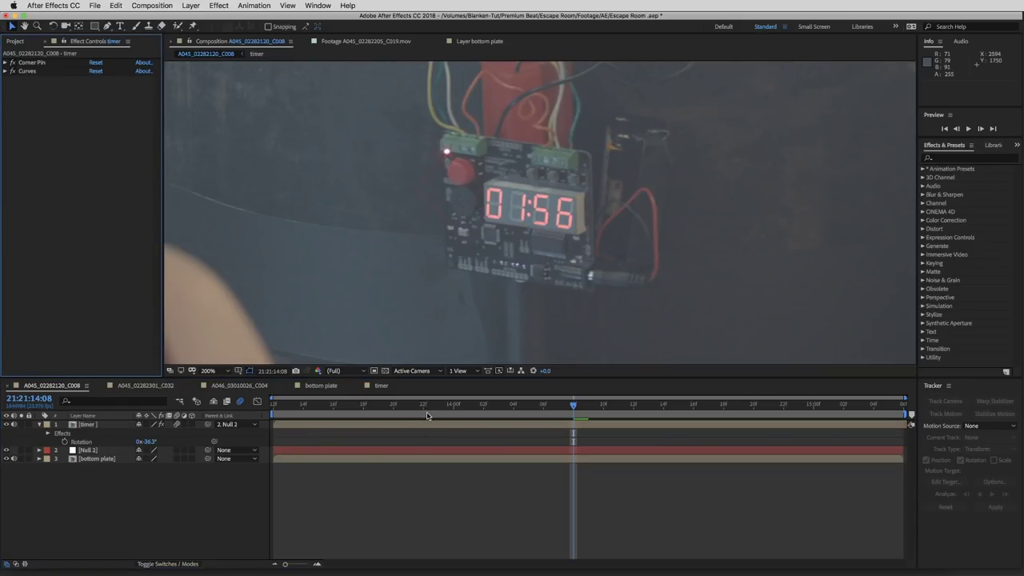
Preview the composite, return to the first frame, and add Camera Lens Blur to the timer layer
key("space")
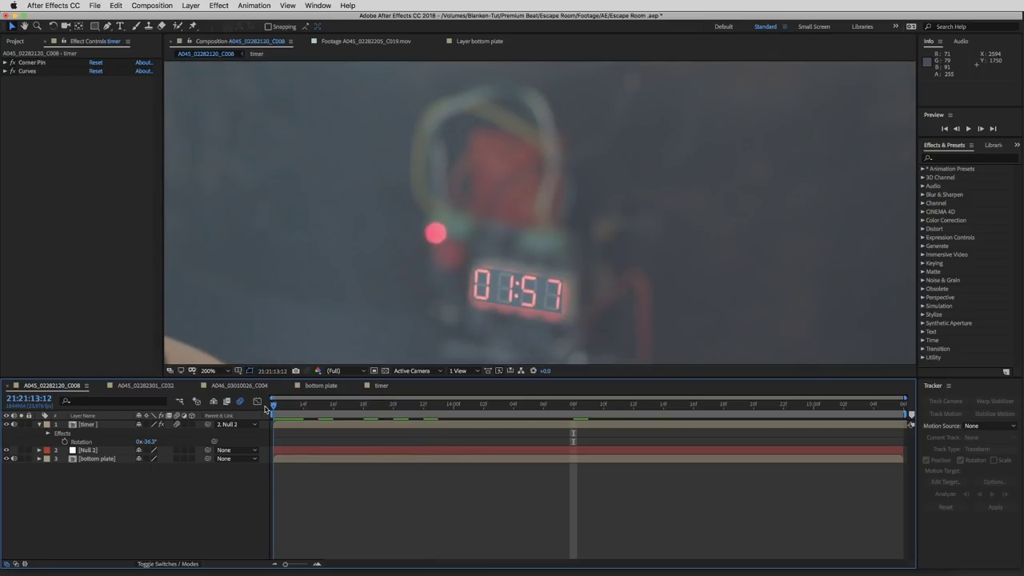
key("space")
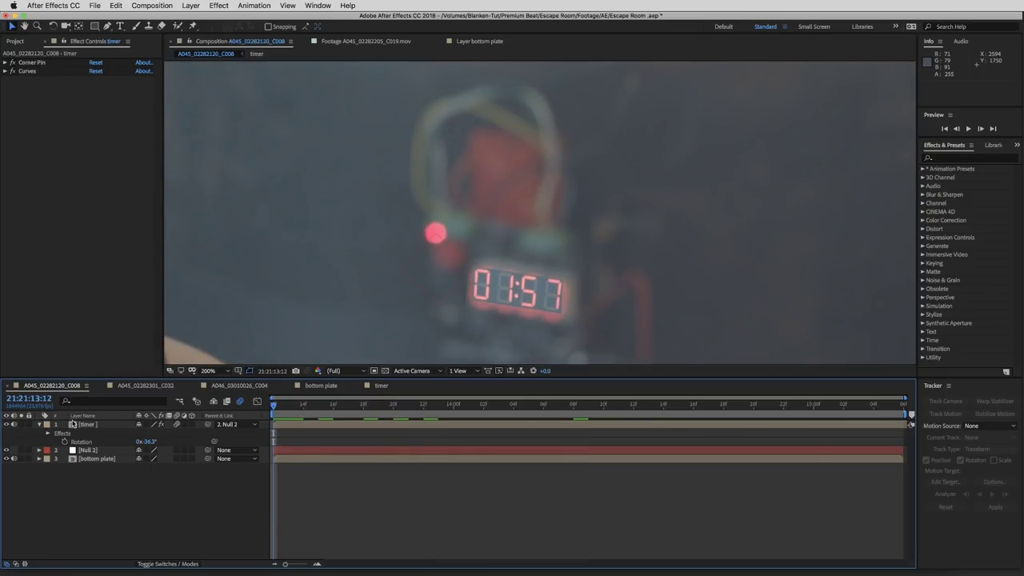
left_click(87, 425)
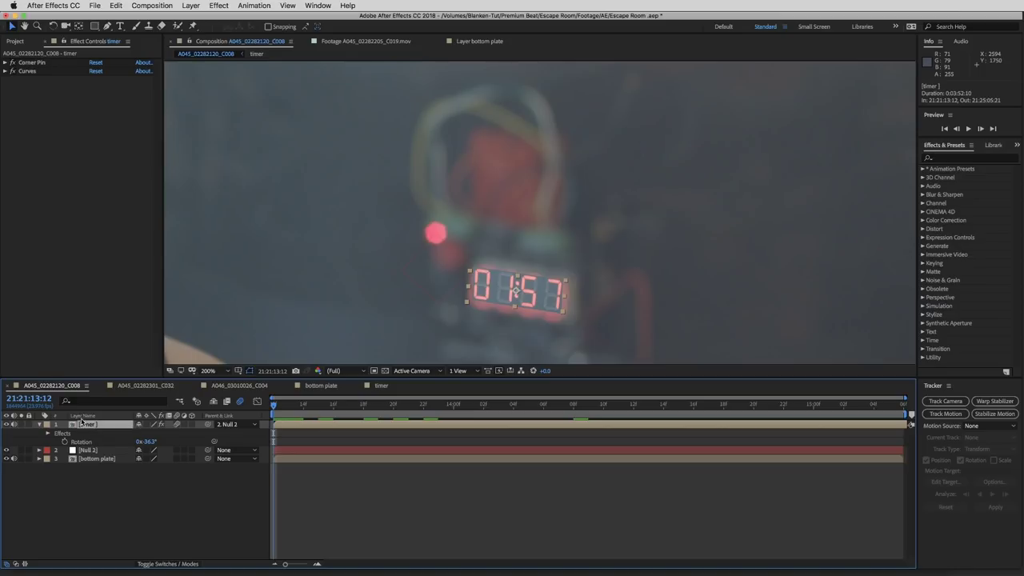
left_click(219, 6)
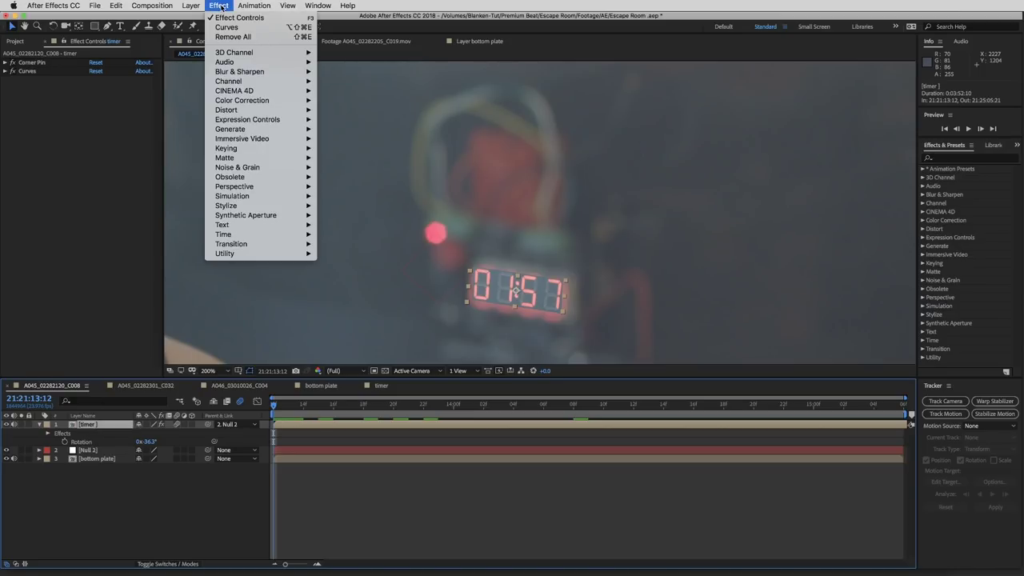
mouse_move(228, 74)
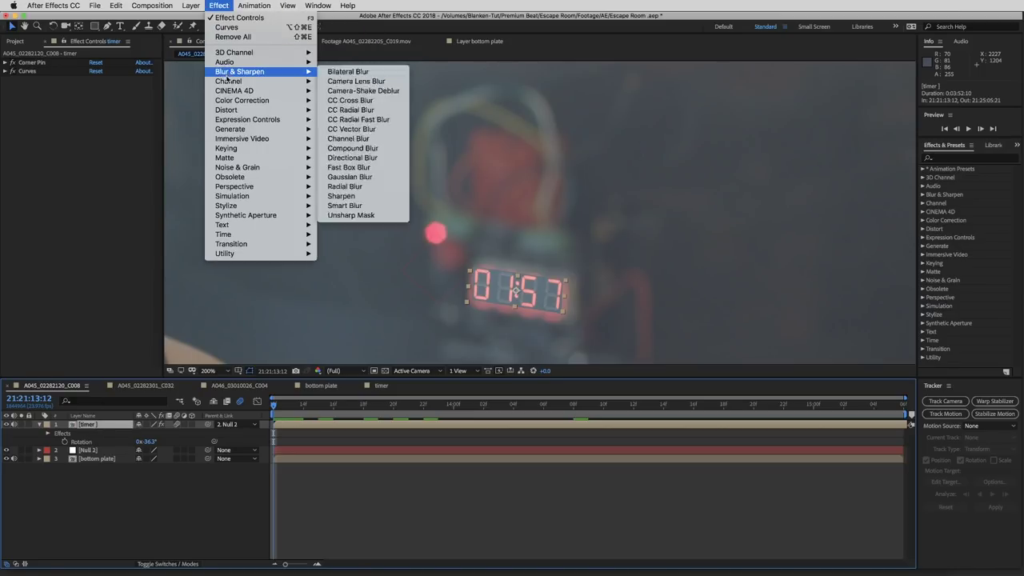
left_click(333, 82)
Set a Camera Lens Blur radius keyframe of 29 on the timer layer at 21:21:13:22
left_click_drag(274, 404, 417, 413)
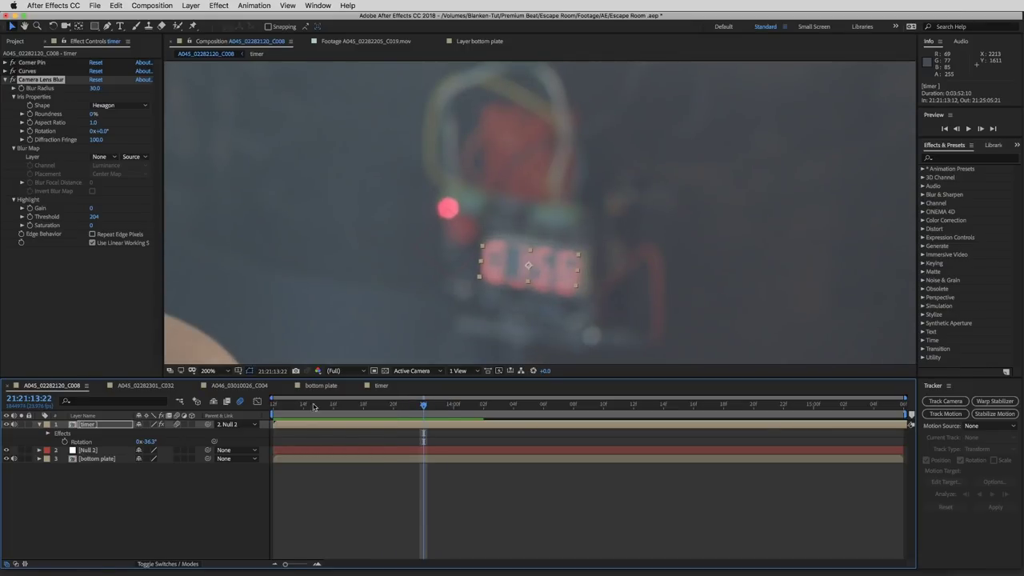
mouse_move(94, 90)
left_mouse_down()
mouse_move(86, 88)
mouse_move(96, 89)
left_mouse_up()
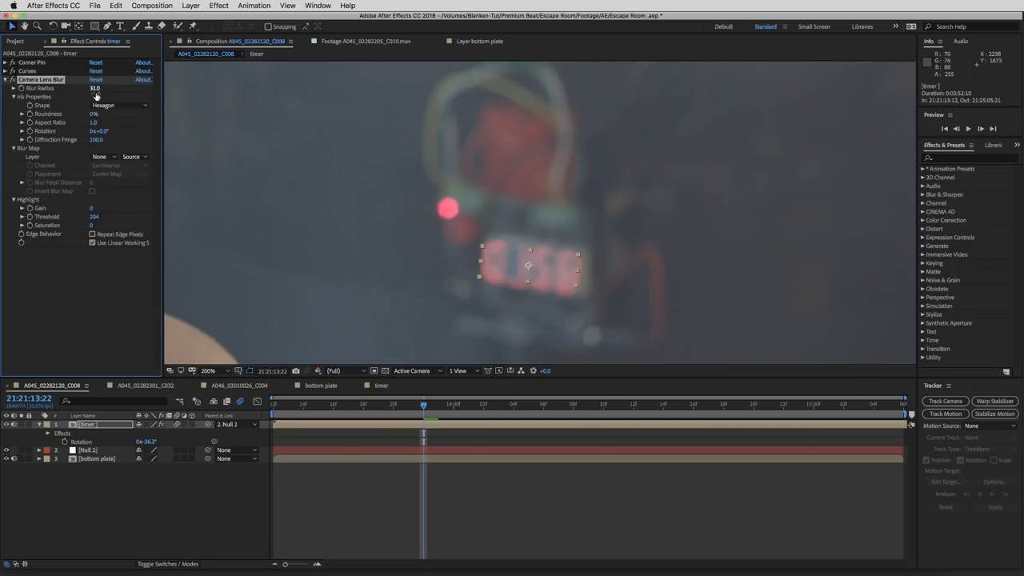
left_click(95, 88)
type("29")
key("Return")
Keyframe the timer's Blur Radius to 0 at 21:21:14:03 and reveal the layer's keyframed properties in the timeline
left_click_drag(425, 408, 494, 408)
left_click(96, 89)
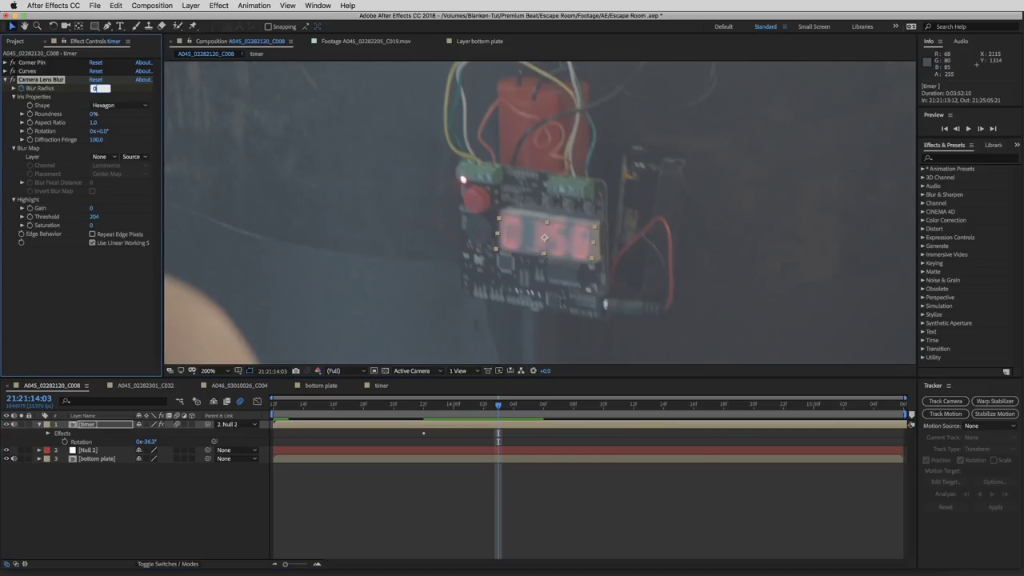
type("0")
key("Return")
left_click(142, 547)
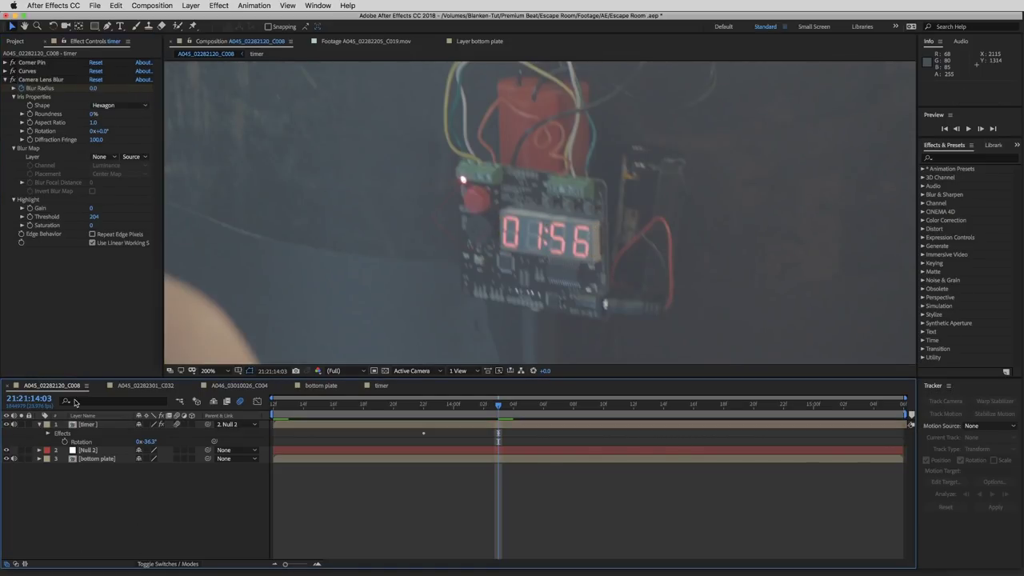
left_click(86, 425)
key("u")
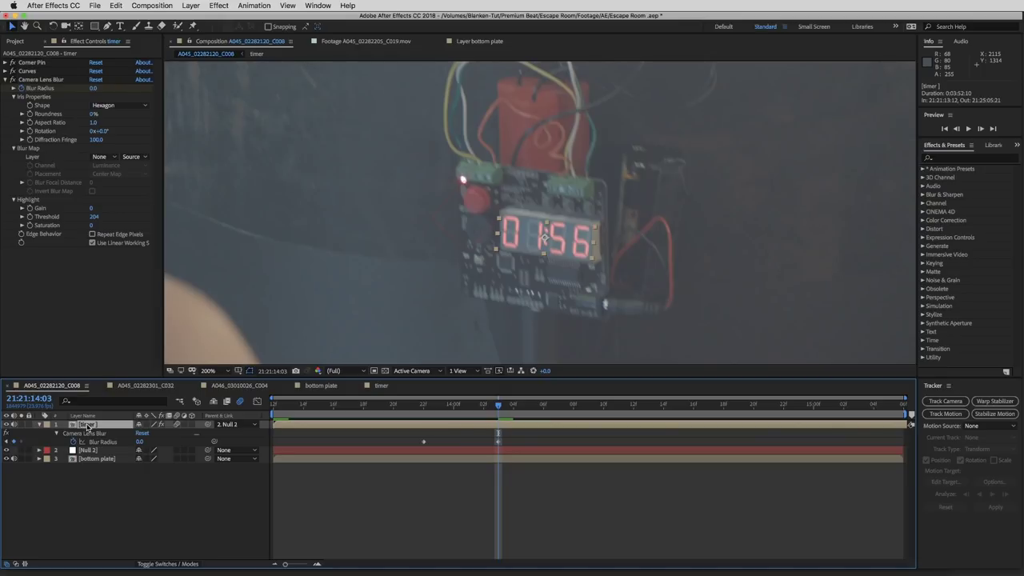